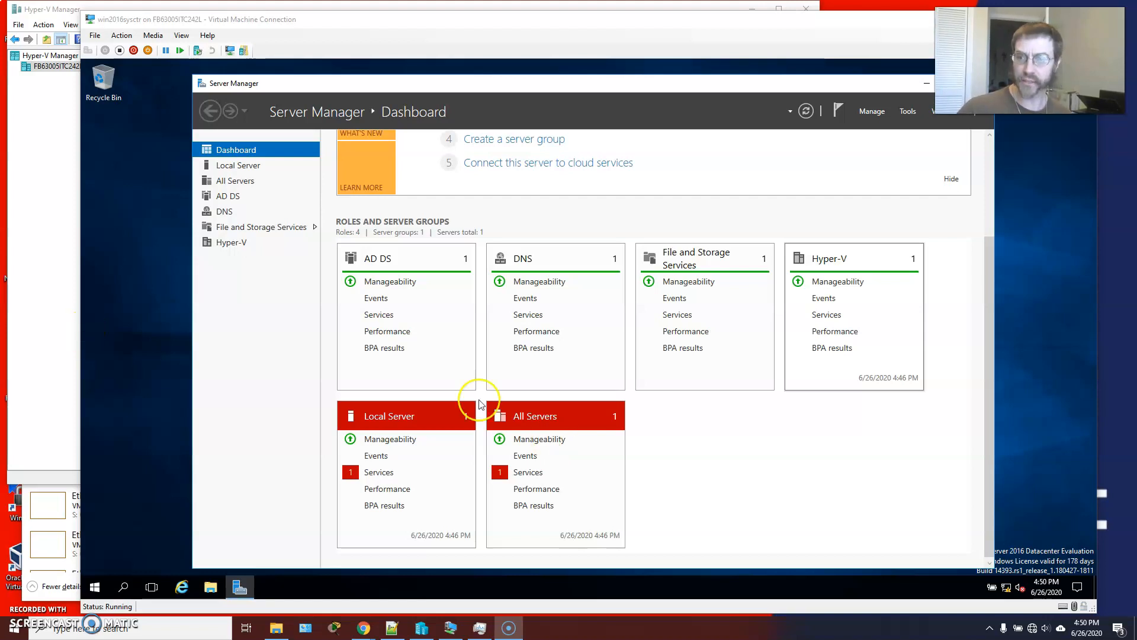
# Switch to Hyper-V Manager and create a new virtual switch of type Internal on the host.
pyautogui.click(47, 264)
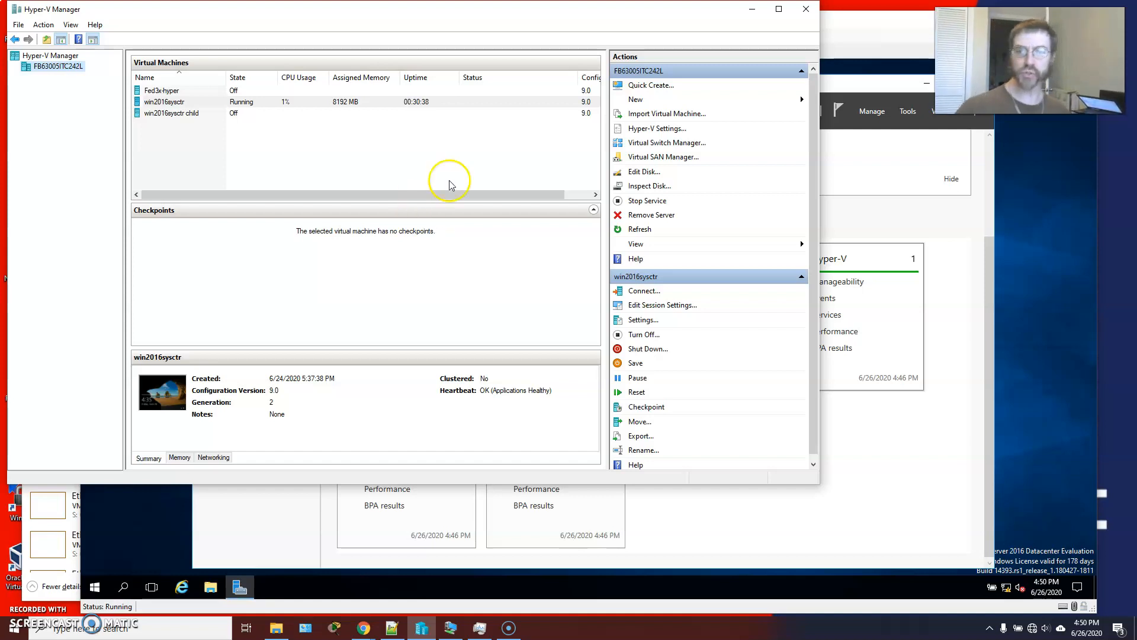
pyautogui.click(664, 144)
pyautogui.moveTo(554, 105); pyautogui.dragTo(252, 85)
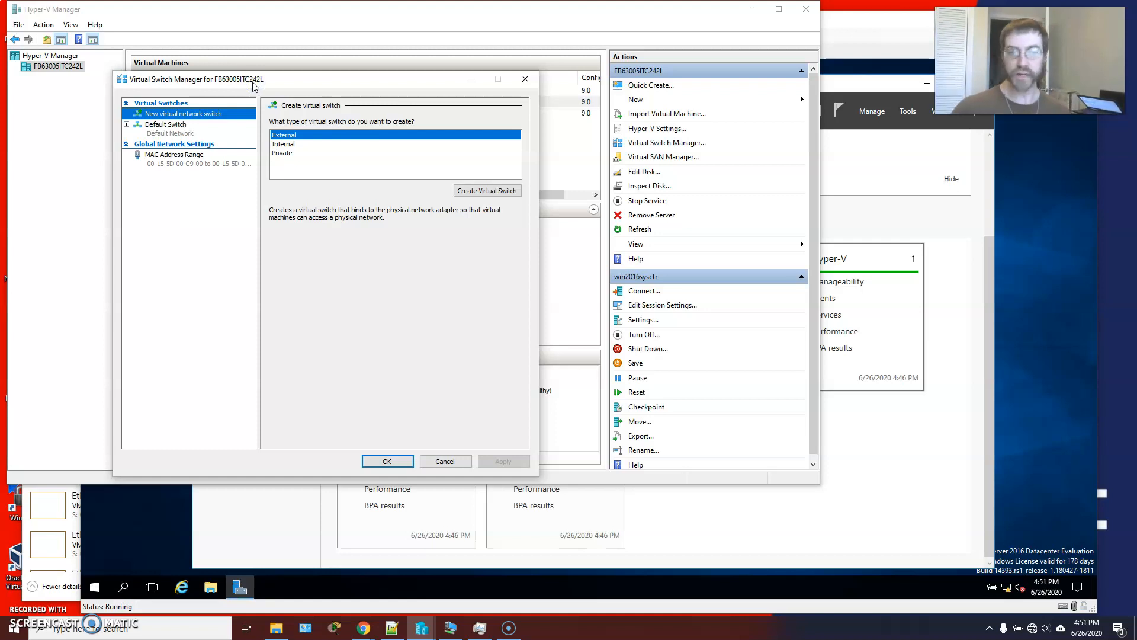
pyautogui.click(296, 144)
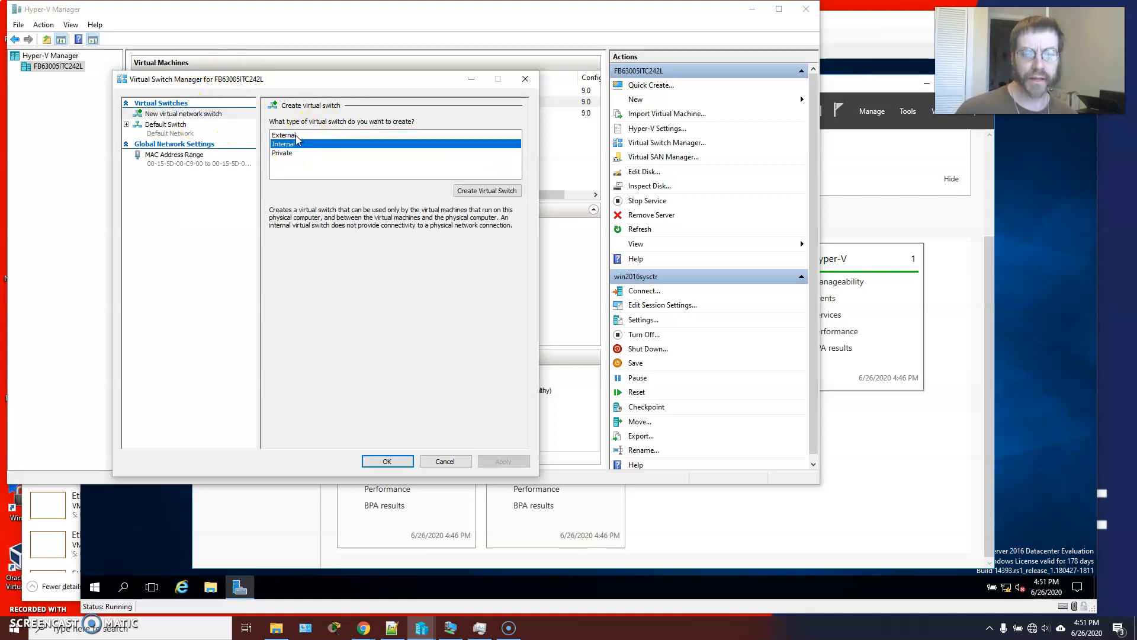
pyautogui.click(483, 189)
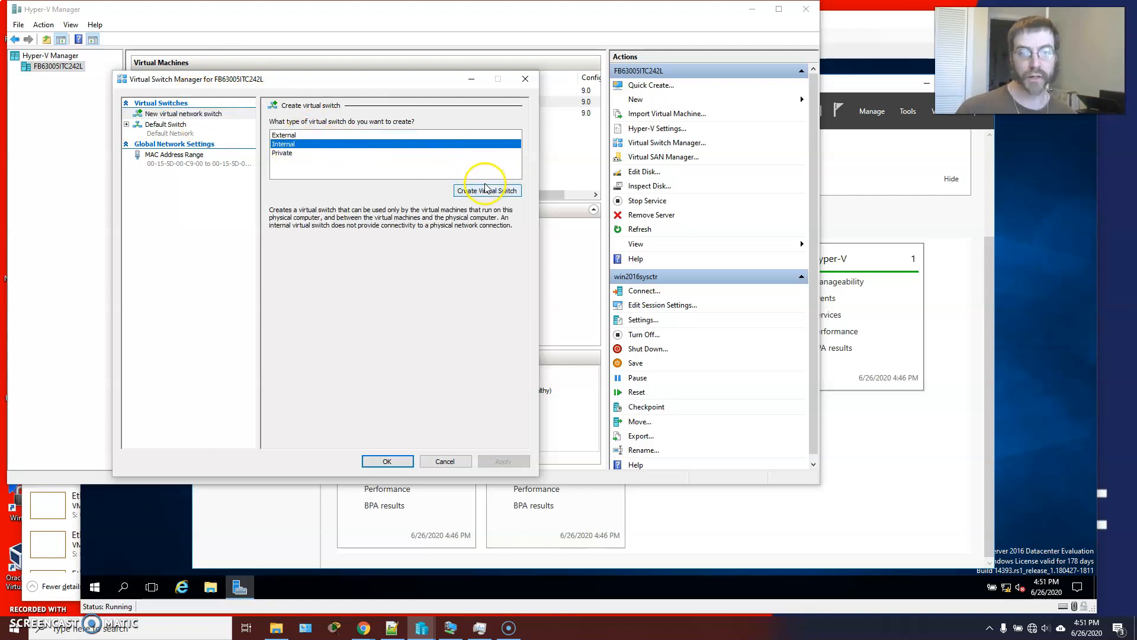
# Name the new internal virtual switch InternalDomainSwitch and save the virtual switch changes.
pyautogui.moveTo(333, 134); pyautogui.dragTo(186, 135)
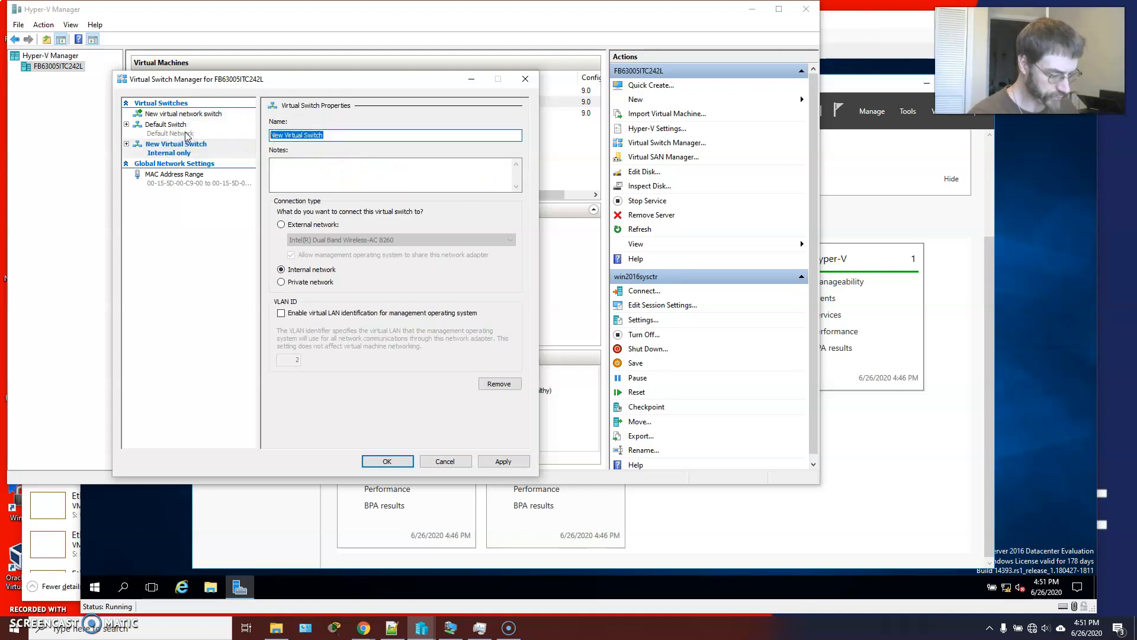
pyautogui.press('BackSpace')
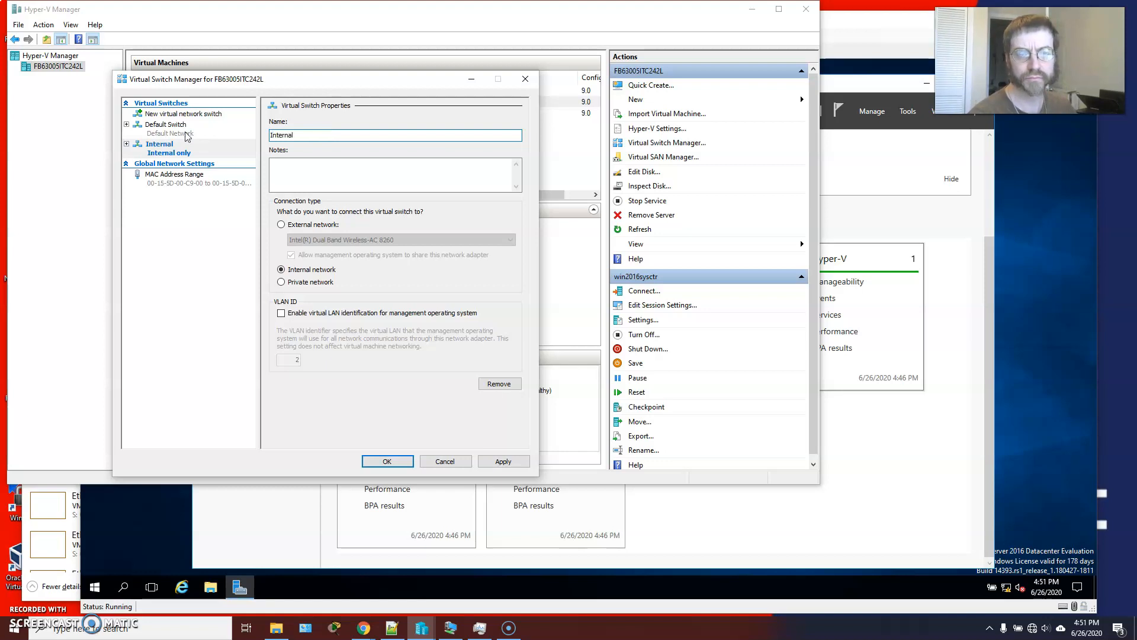
pyautogui.write('InternalDomainSwitch')
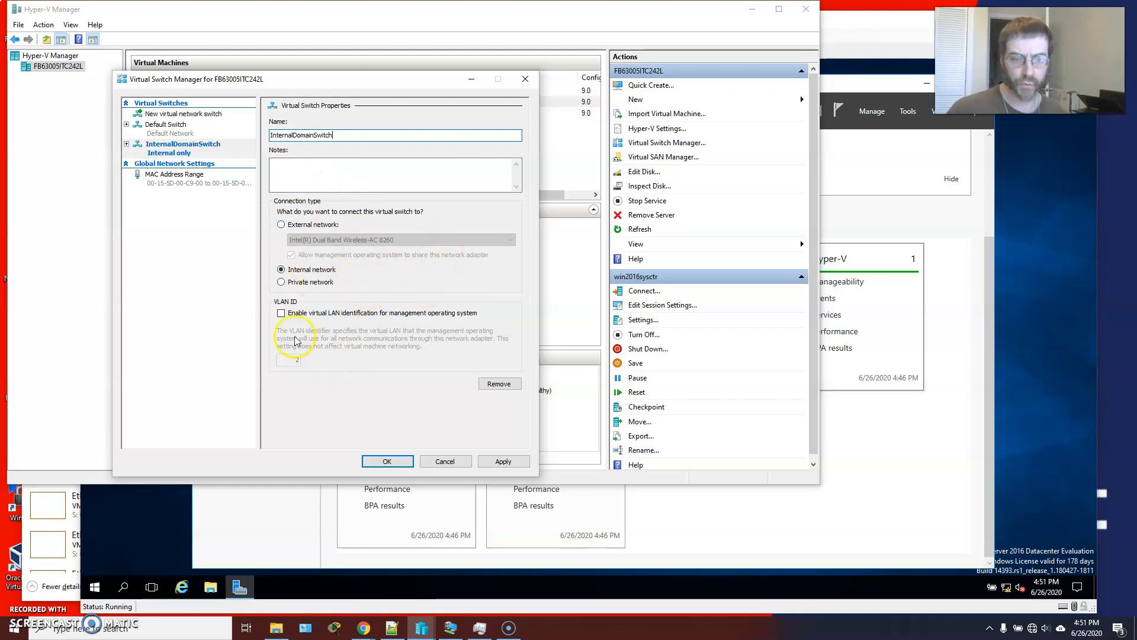
pyautogui.click(507, 461)
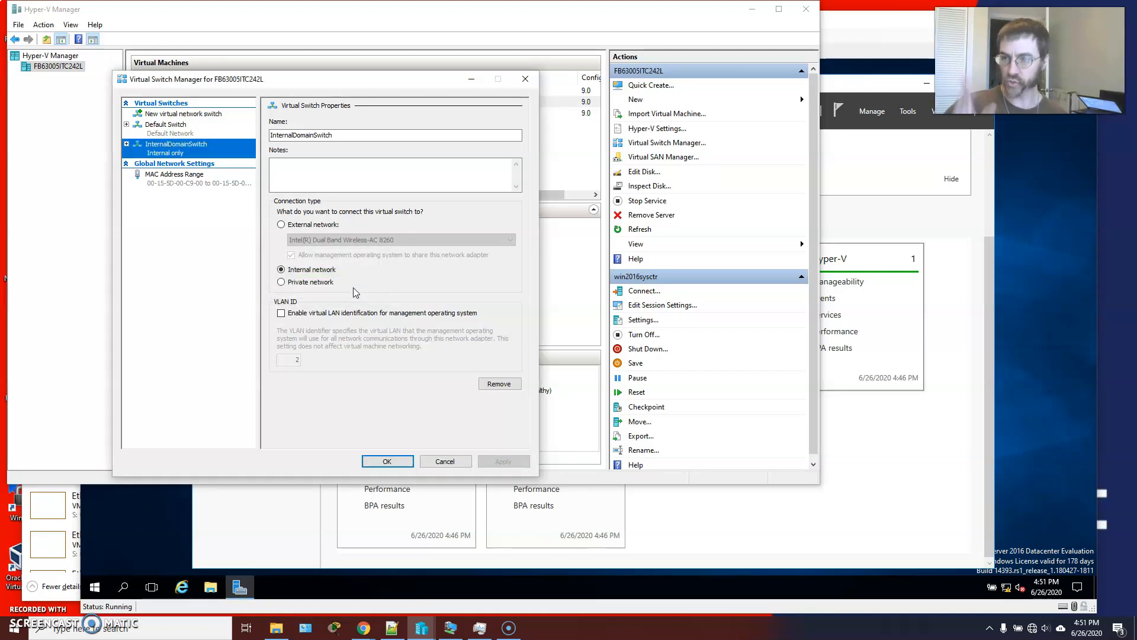
pyautogui.click(387, 460)
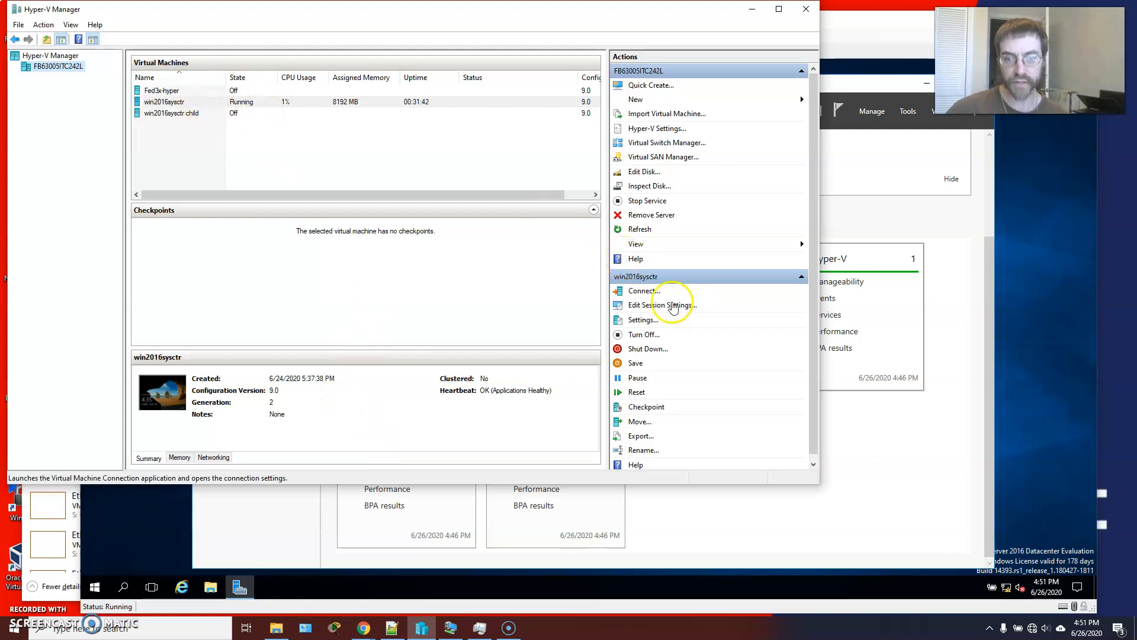
# Add a second network adapter to the win2016sysctr virtual machine's hardware settings.
pyautogui.click(643, 319)
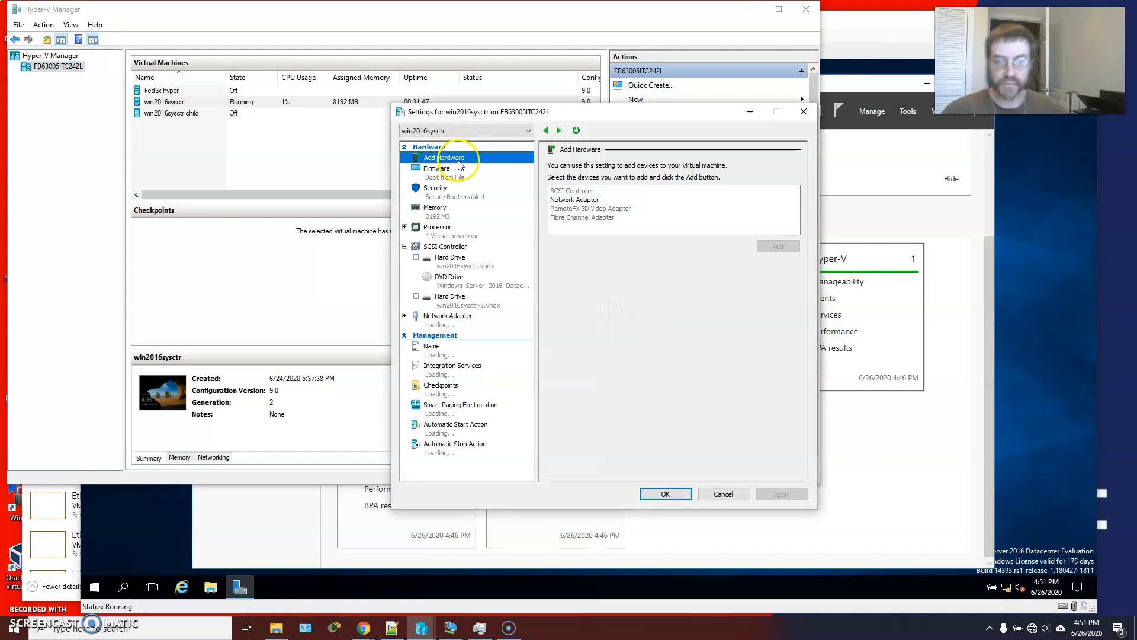
pyautogui.click(439, 315)
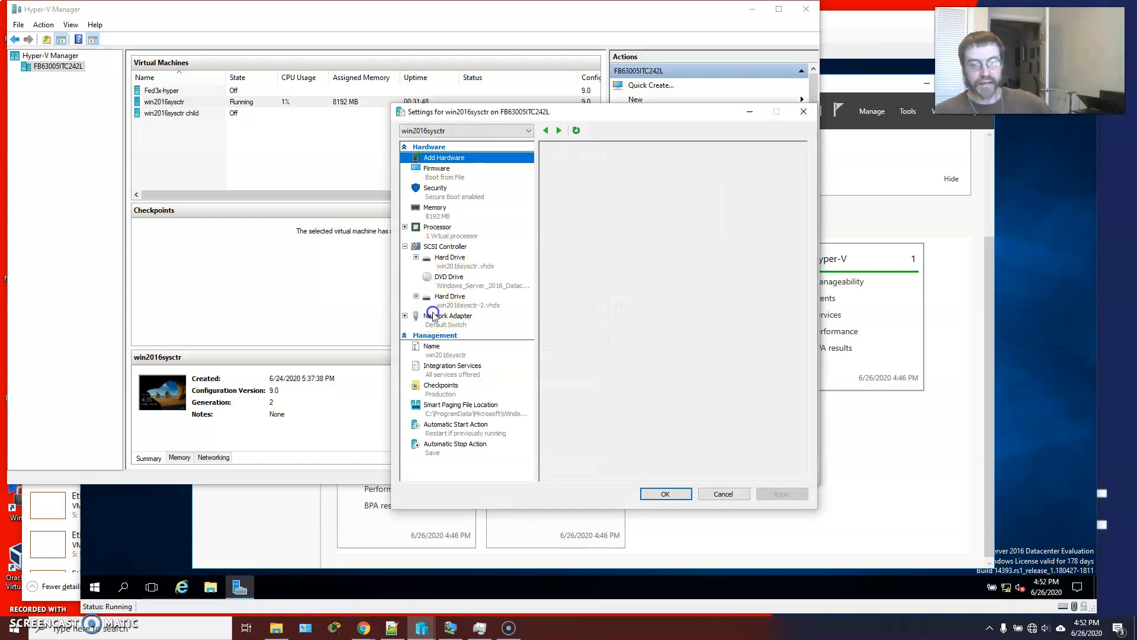
pyautogui.click(446, 160)
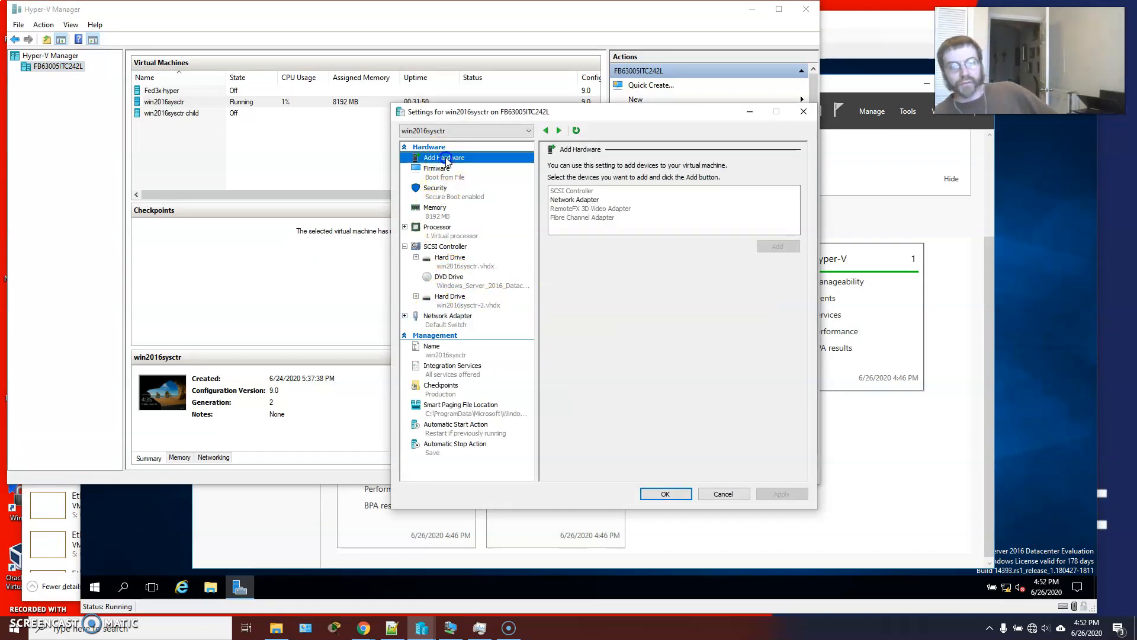
pyautogui.click(561, 200)
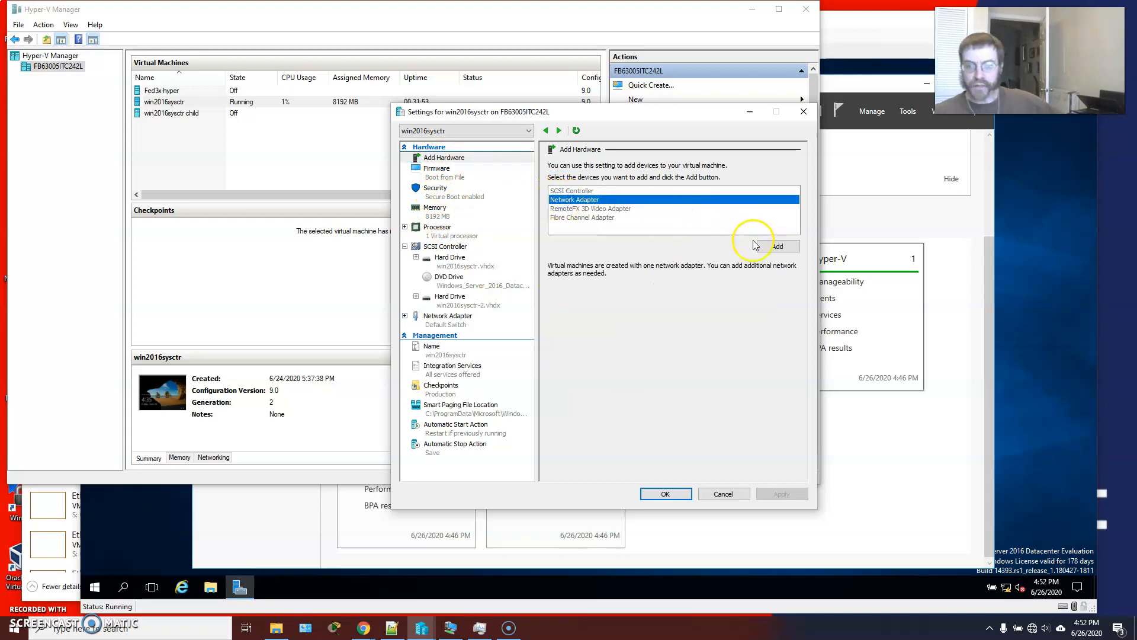
pyautogui.click(771, 246)
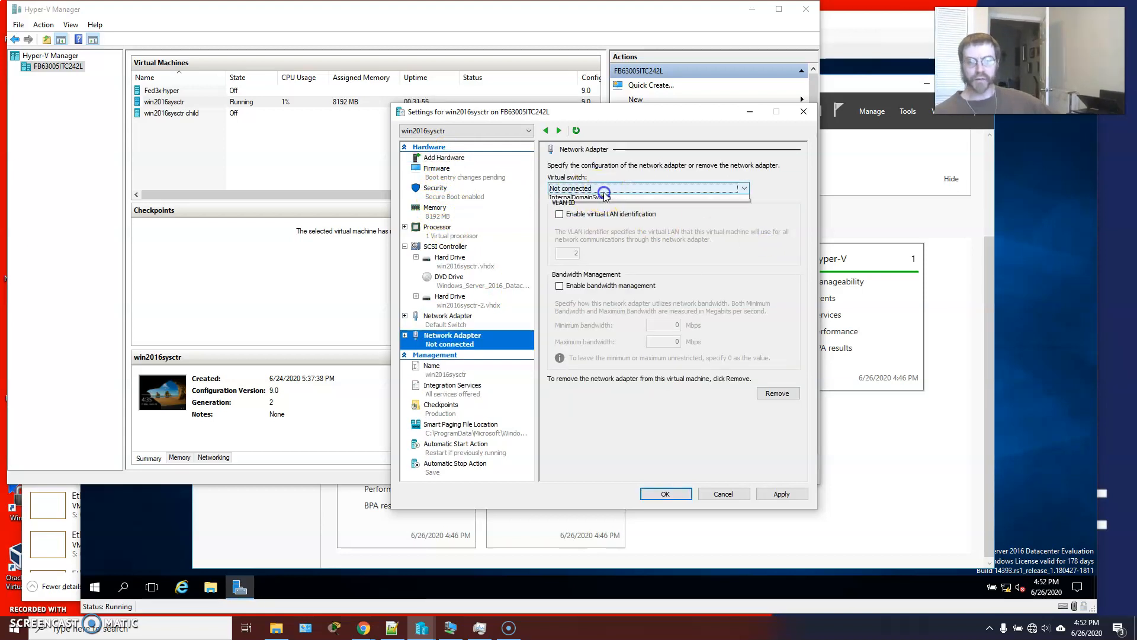
# Connect the added network adapter to InternalDomainSwitch and save the virtual machine's settings.
pyautogui.click(595, 188)
pyautogui.click(584, 214)
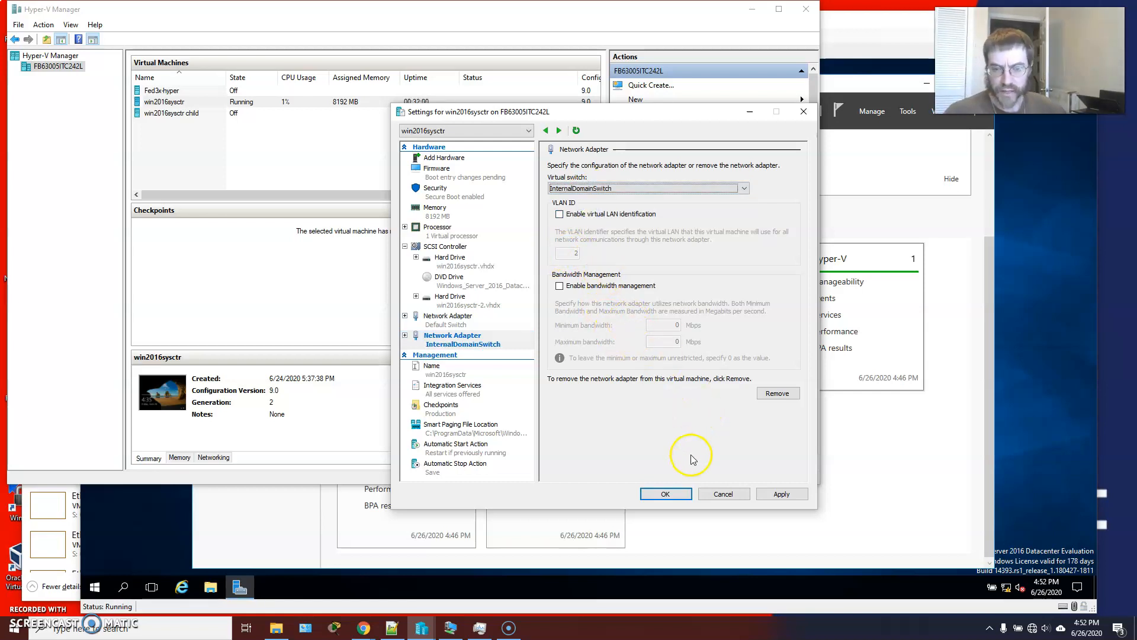
pyautogui.click(785, 493)
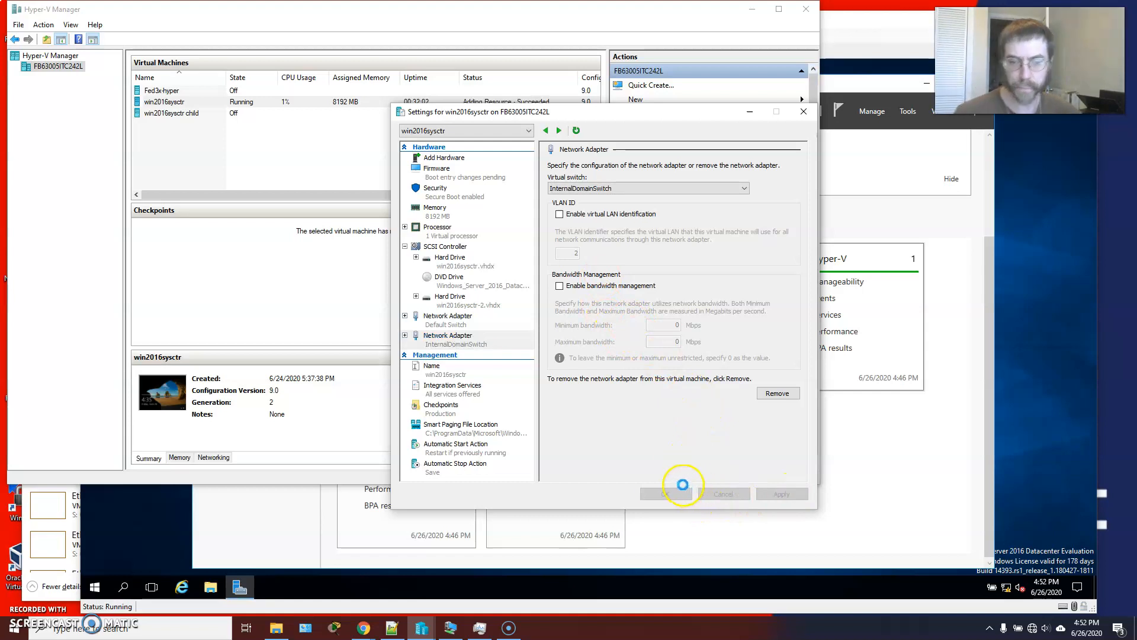
pyautogui.click(662, 493)
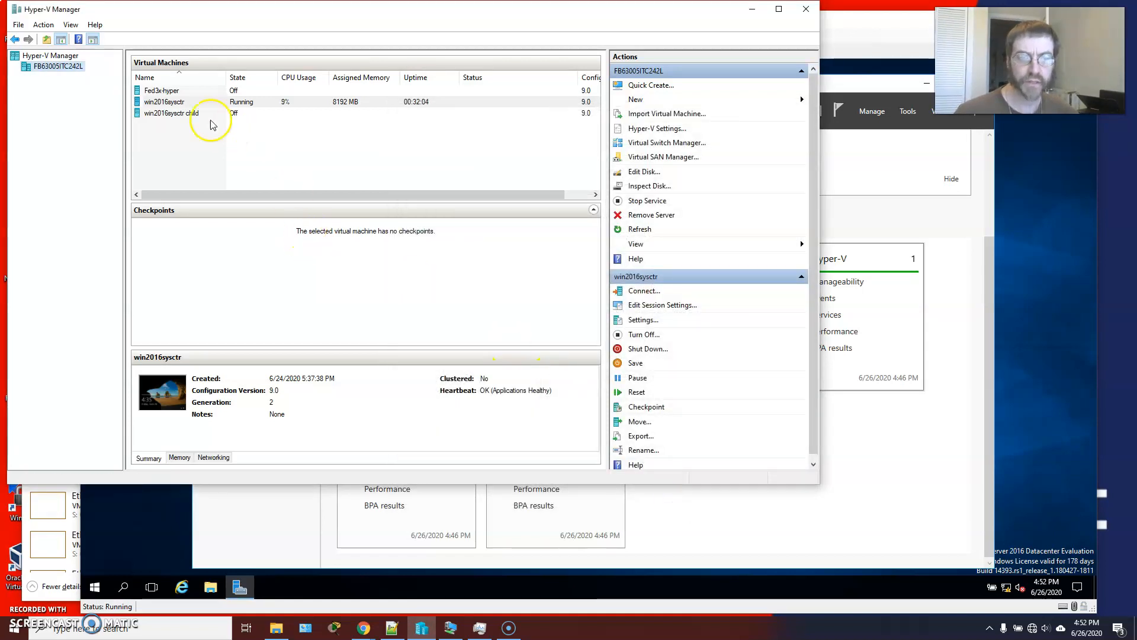
# Review the properties of Default Switch and InternalDomainSwitch in the host's Virtual Switch Manager.
pyautogui.click(648, 142)
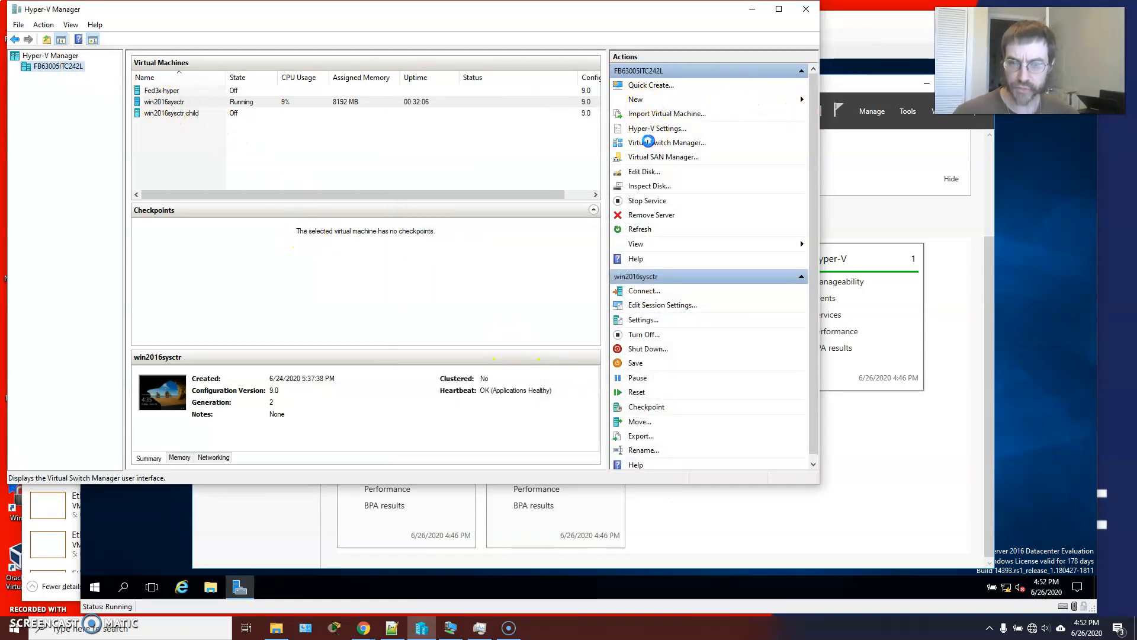
pyautogui.click(445, 161)
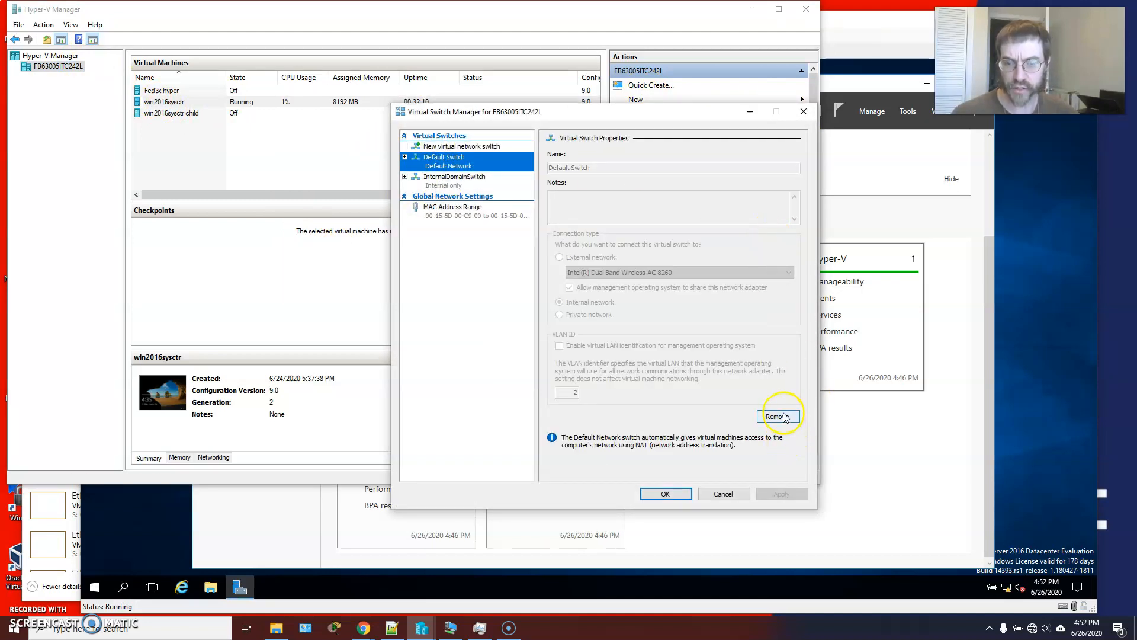
pyautogui.click(450, 178)
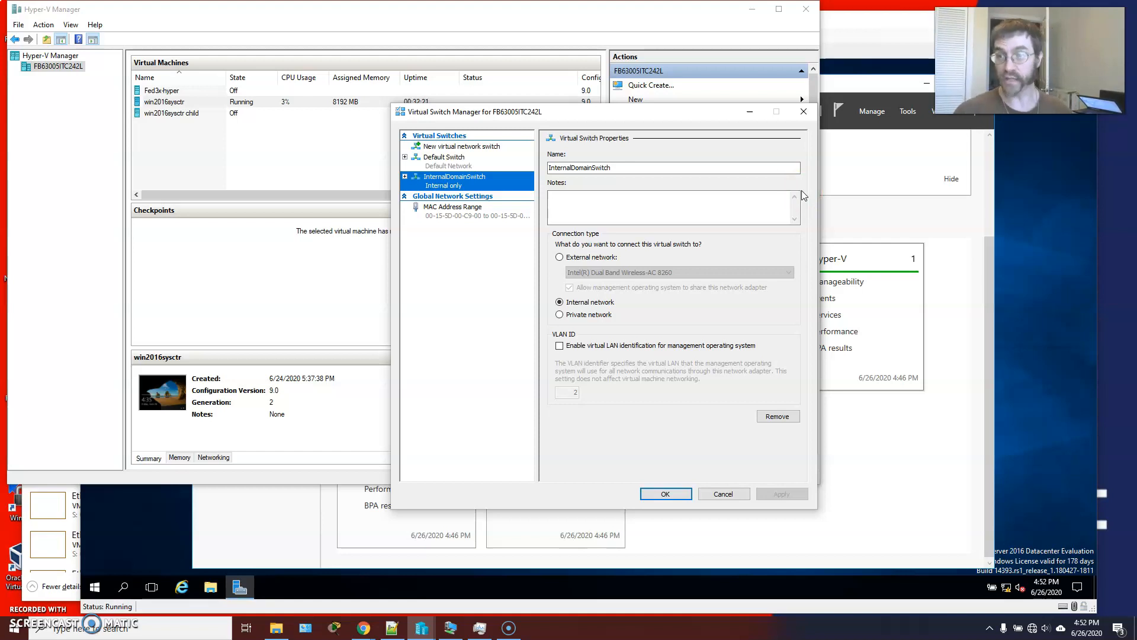
pyautogui.click(671, 494)
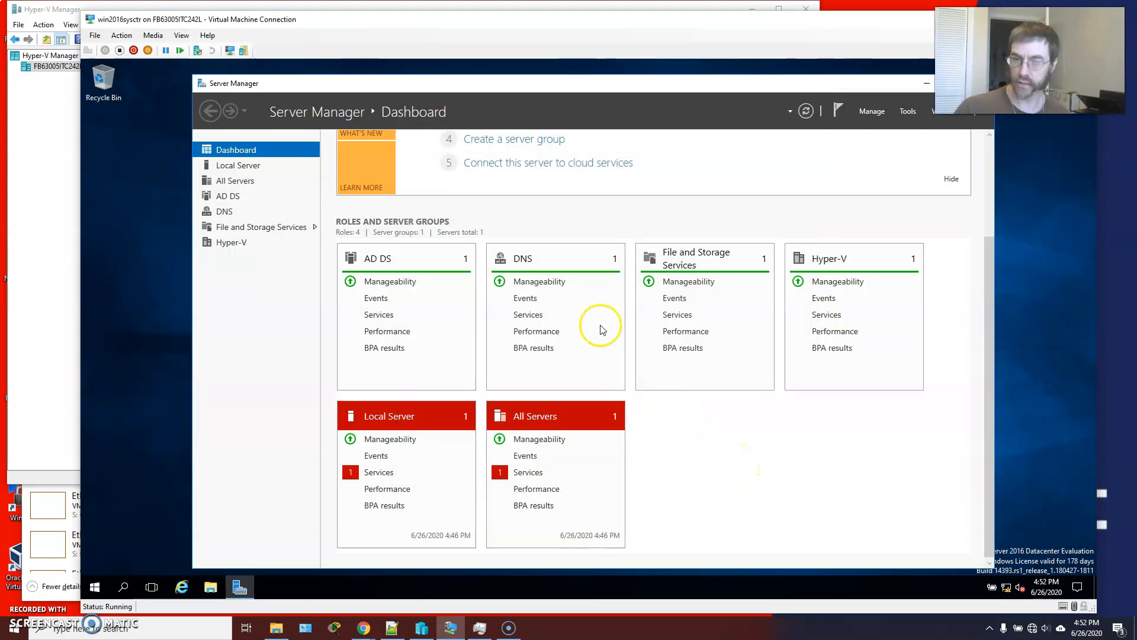
# Open Control Panel inside the win2016sysctr virtual machine and show its items as large icons.
pyautogui.moveTo(498, 84); pyautogui.dragTo(454, 79)
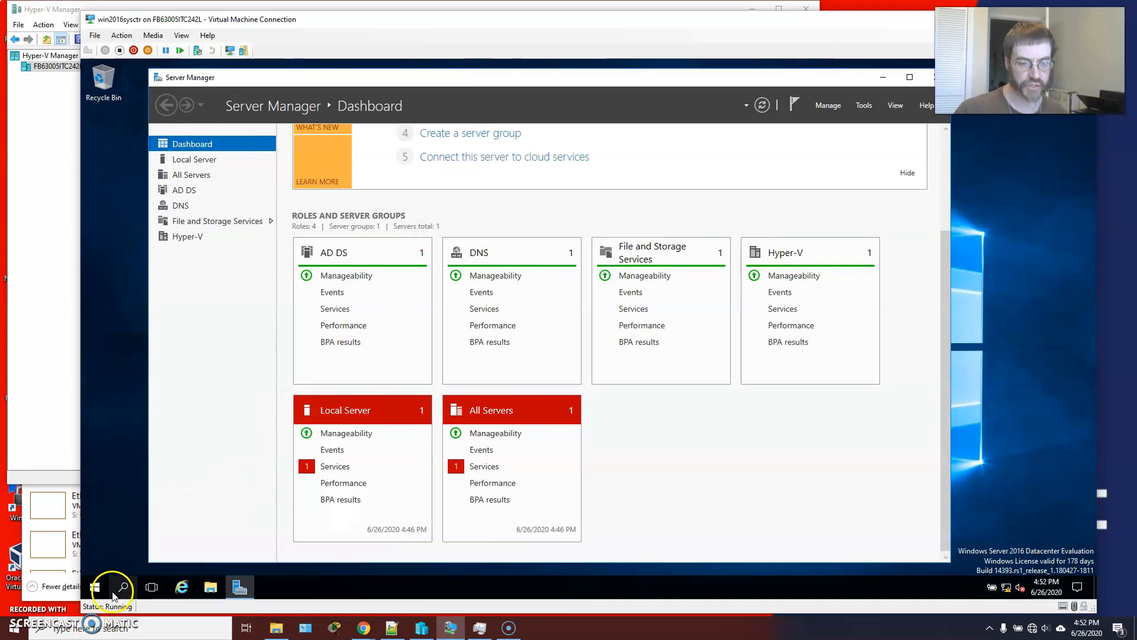
pyautogui.click(94, 588)
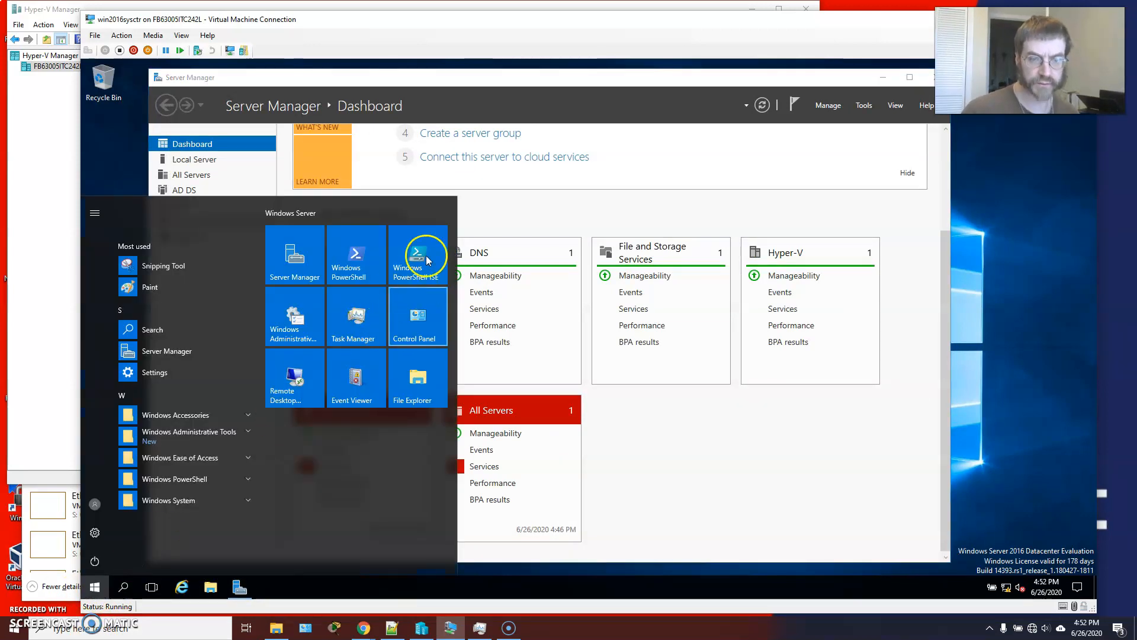
pyautogui.click(412, 317)
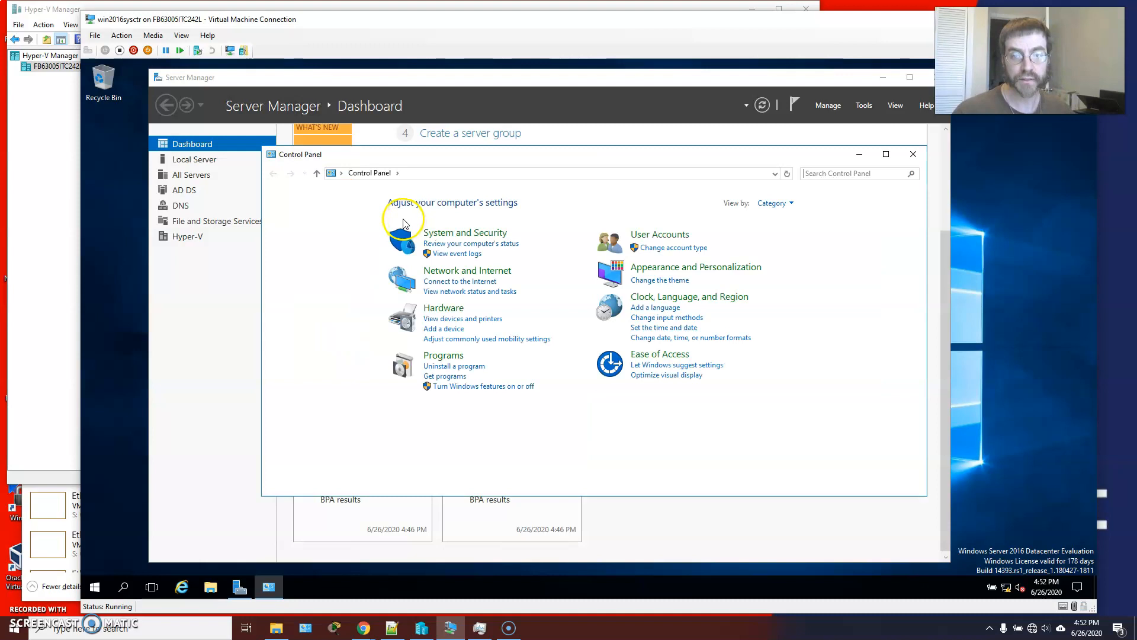
pyautogui.click(771, 203)
pyautogui.click(790, 249)
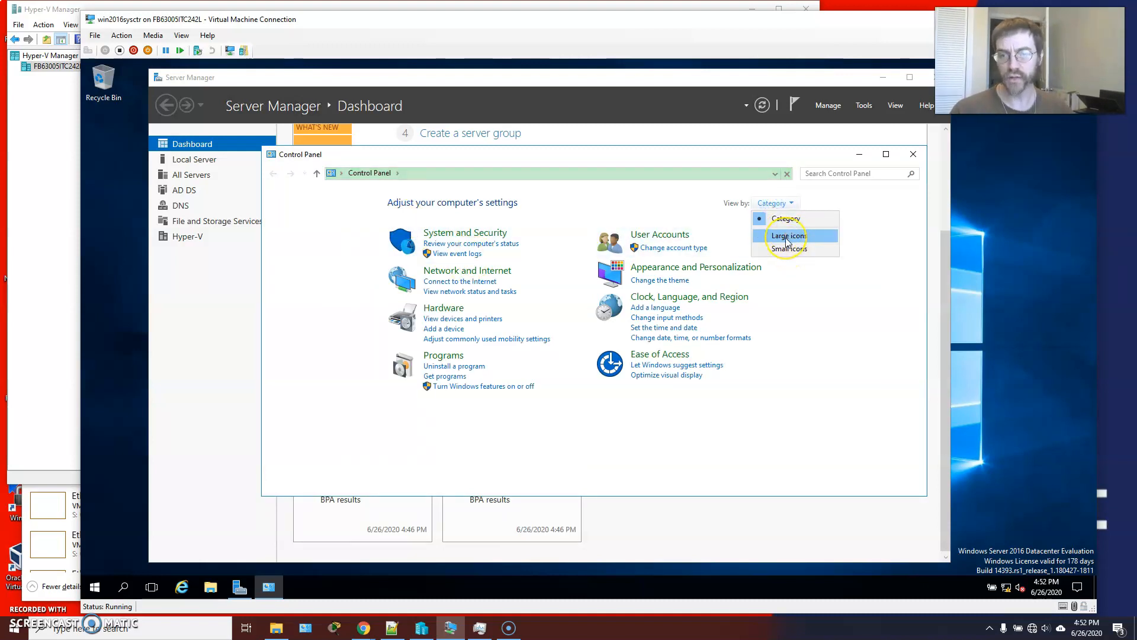
pyautogui.click(786, 239)
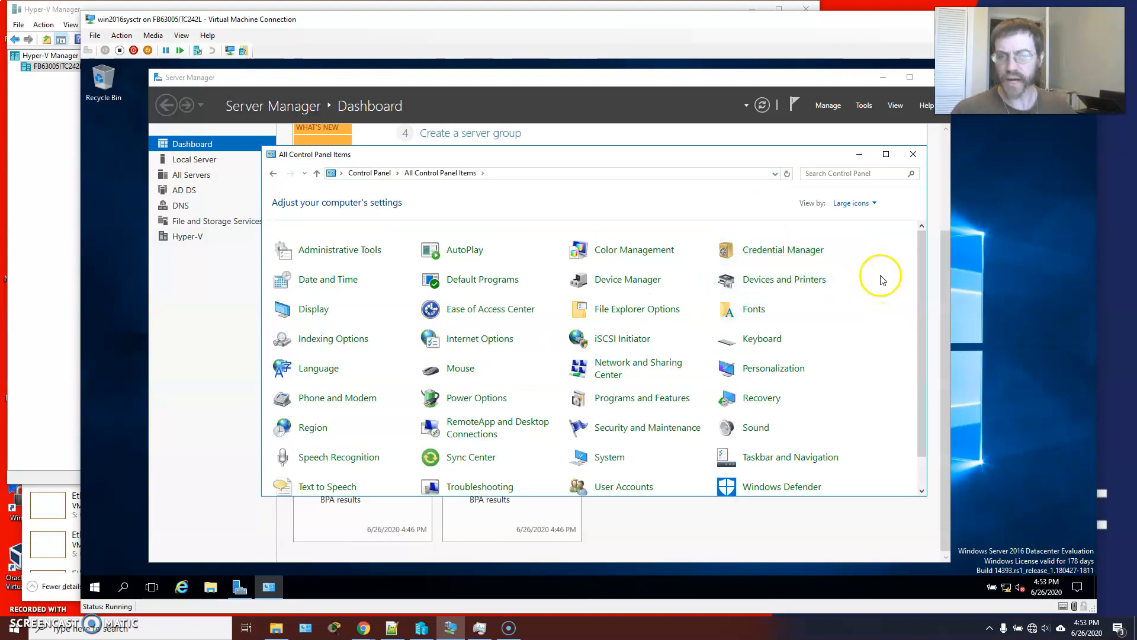
# Show the Control Panel items as small icons and return them to large icons.
pyautogui.click(853, 203)
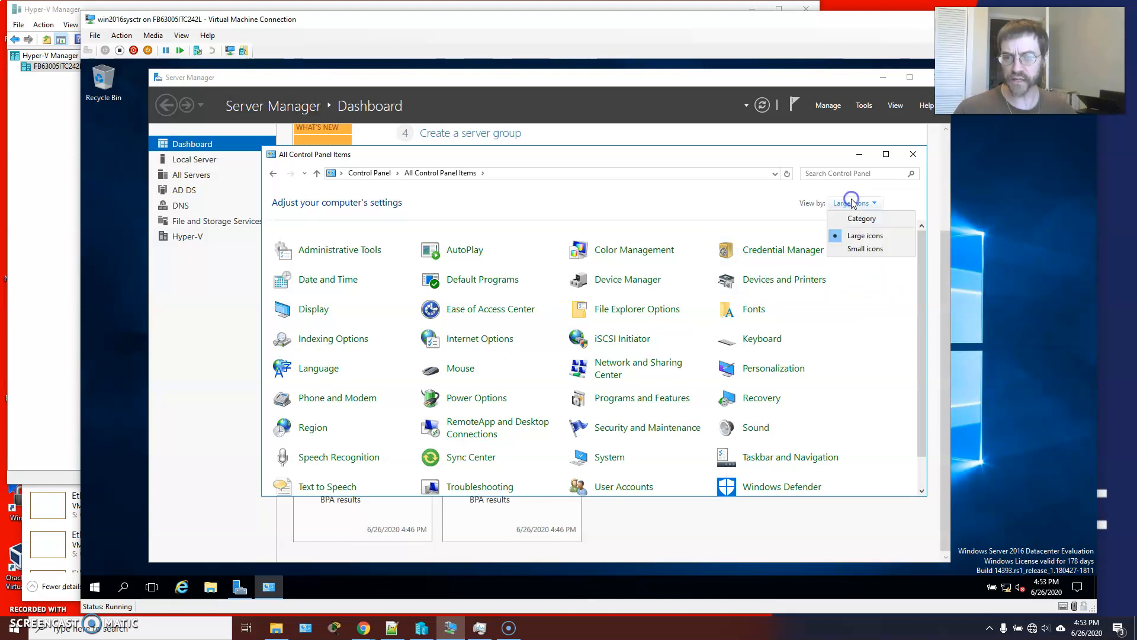
pyautogui.click(853, 247)
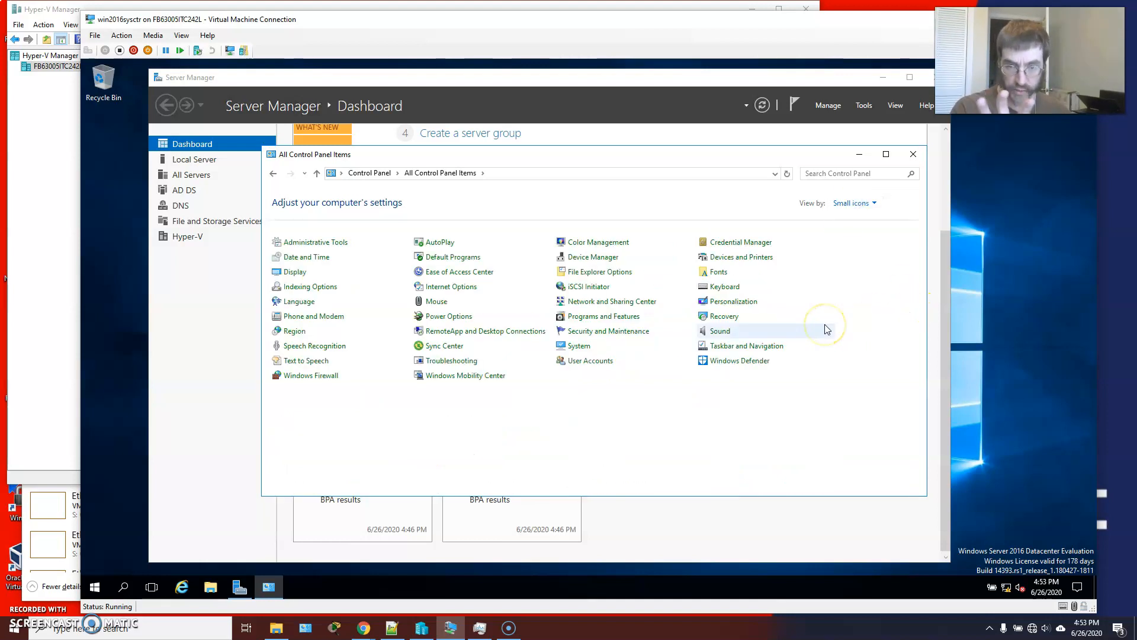
pyautogui.click(853, 203)
pyautogui.click(847, 236)
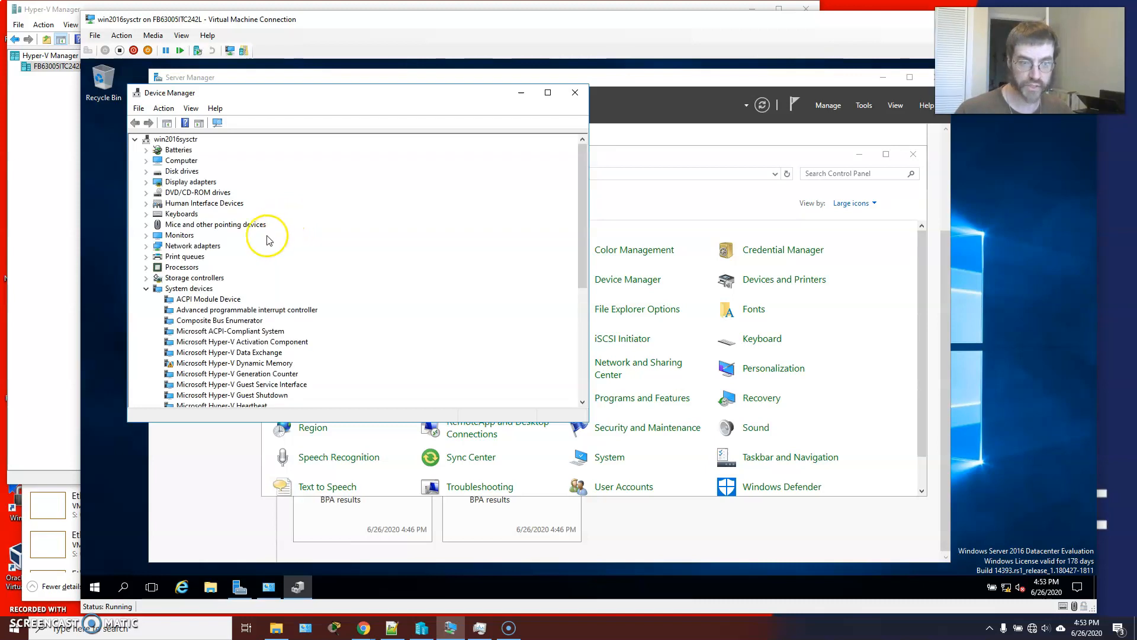
# Examine the advanced, driver, details and events properties of Microsoft Hyper-V Network Adapter #2 in the virtual machine's Device Manager.
pyautogui.click(145, 246)
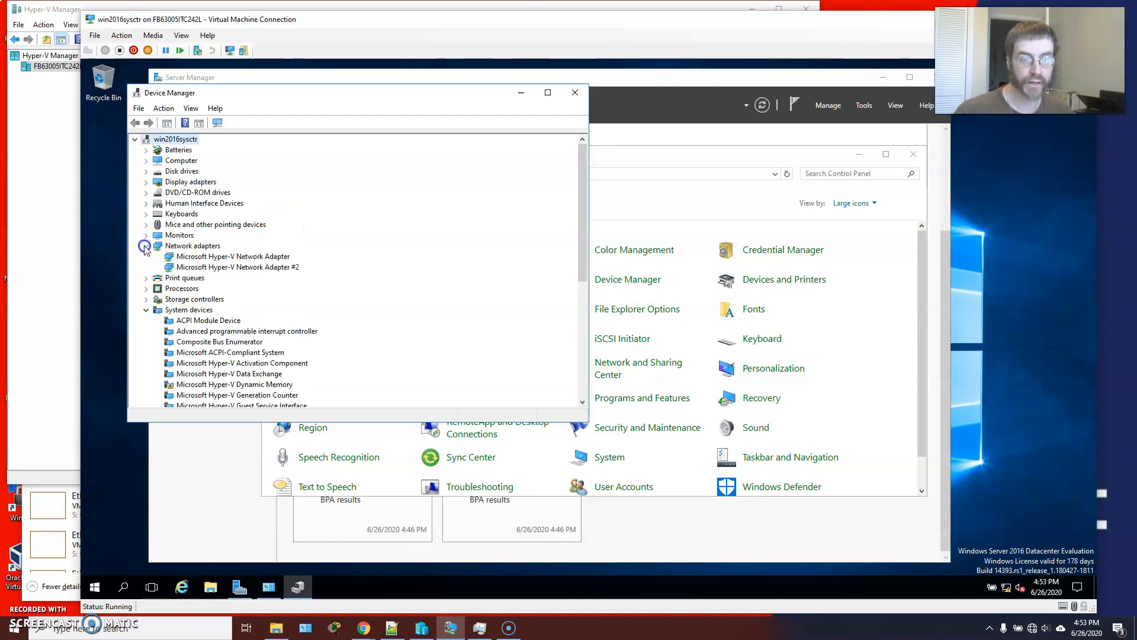
pyautogui.click(219, 268)
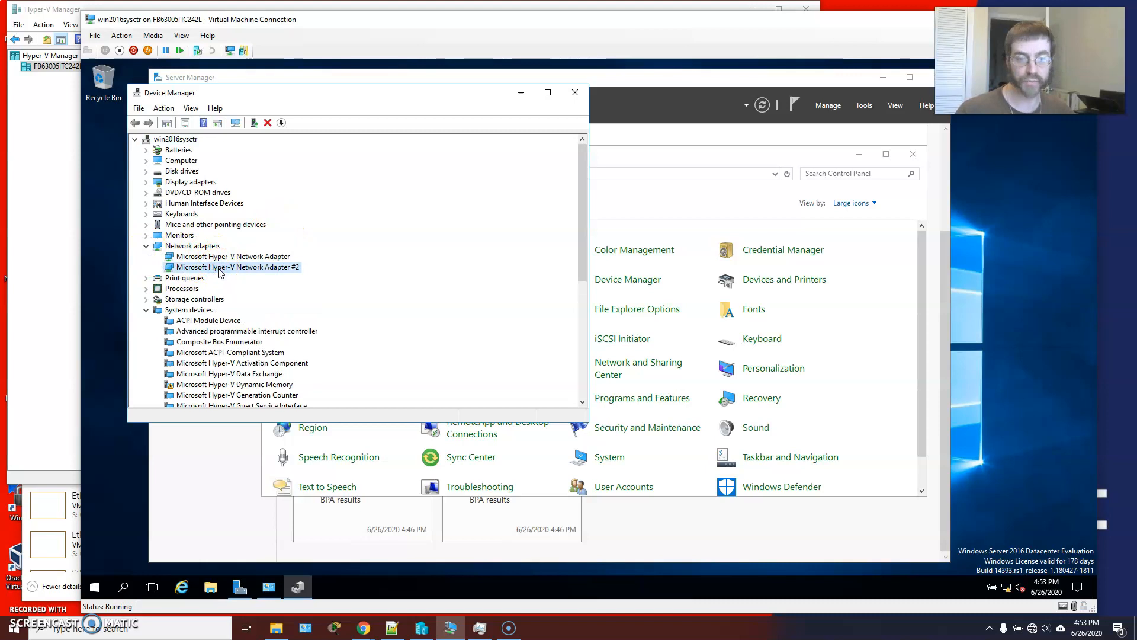
pyautogui.rightClick(219, 269)
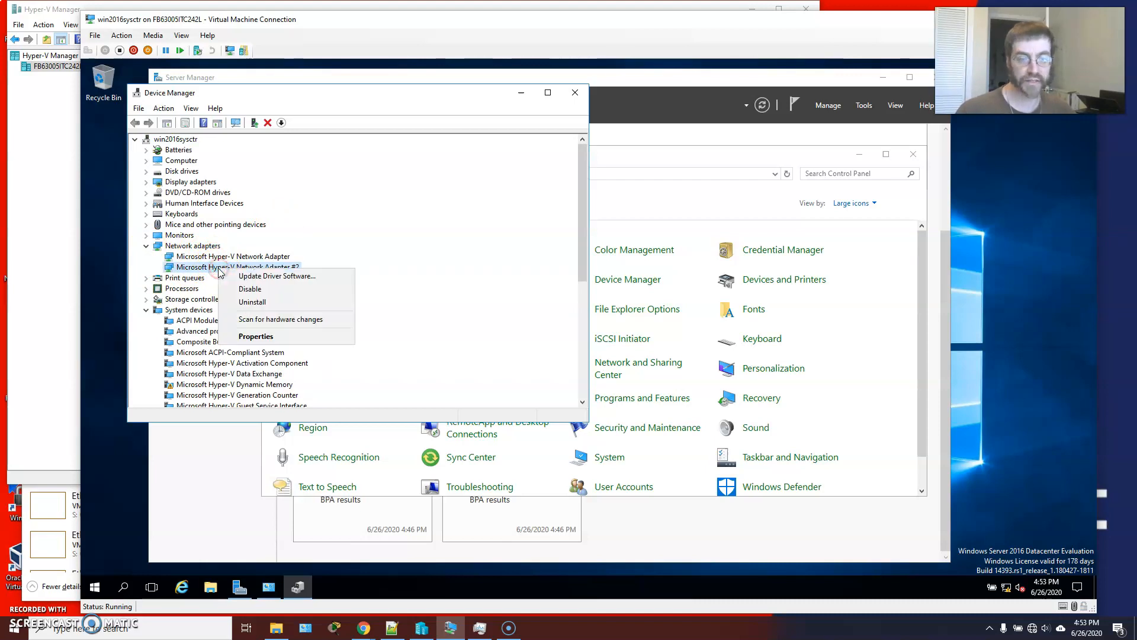
pyautogui.click(263, 333)
pyautogui.click(292, 147)
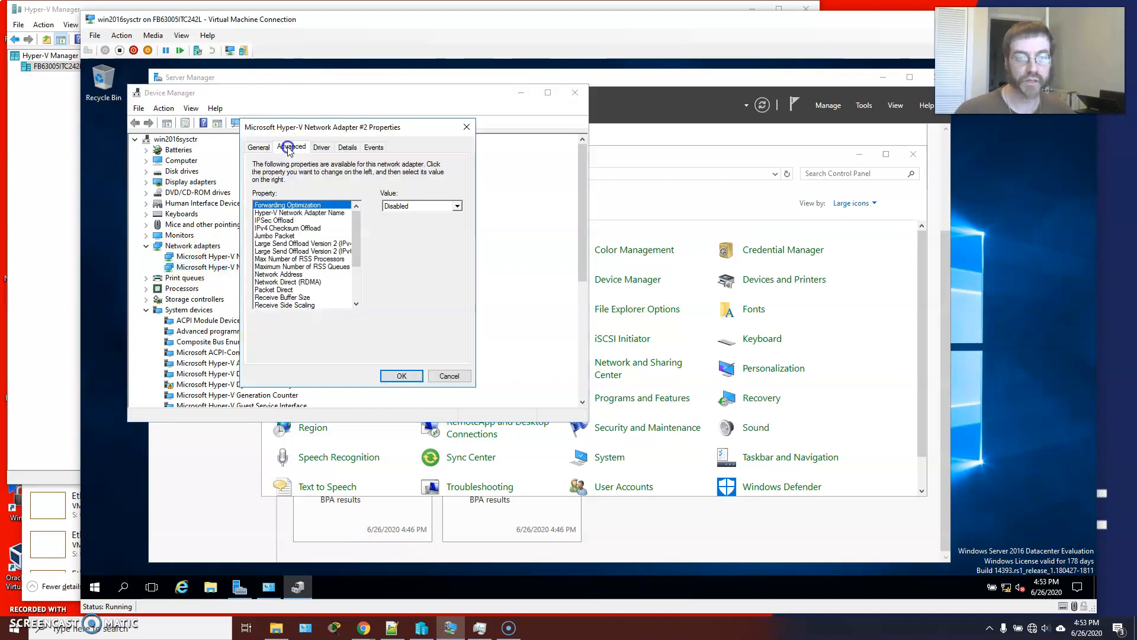
pyautogui.click(320, 147)
pyautogui.click(356, 148)
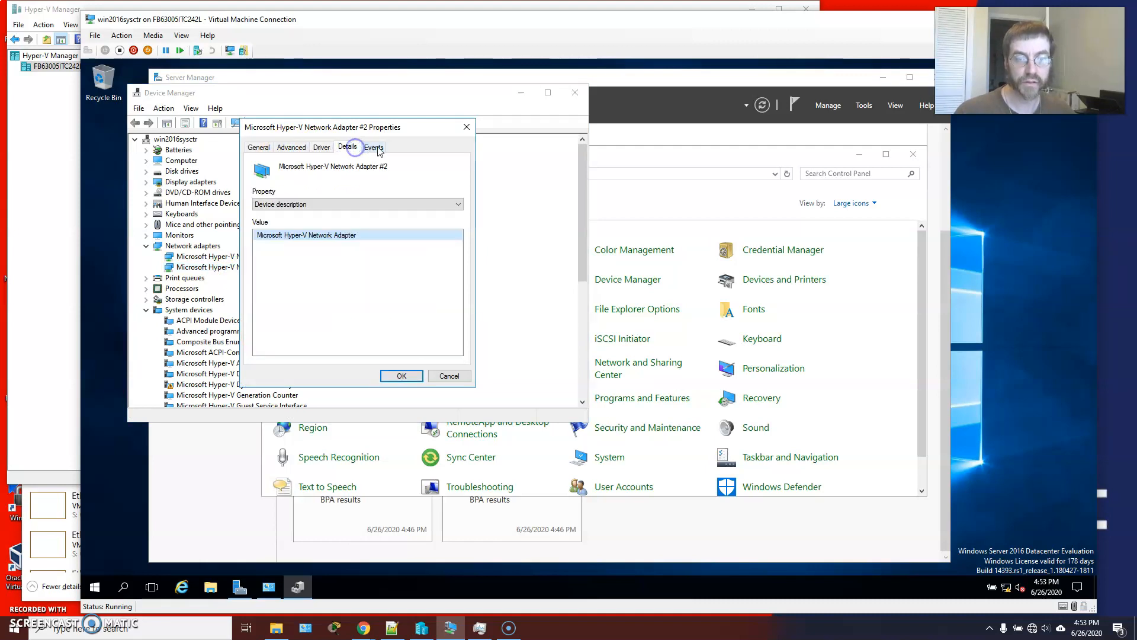
pyautogui.click(375, 148)
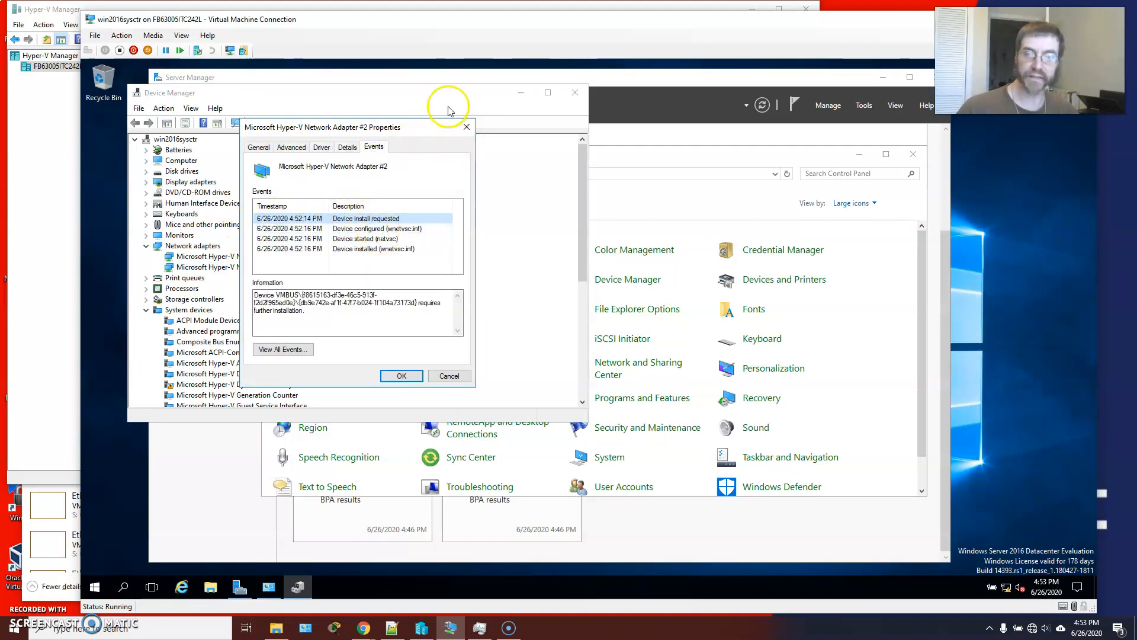
# Close Device Manager and Control Panel in the virtual machine and open the installers folder in Documents.
pyautogui.click(467, 126)
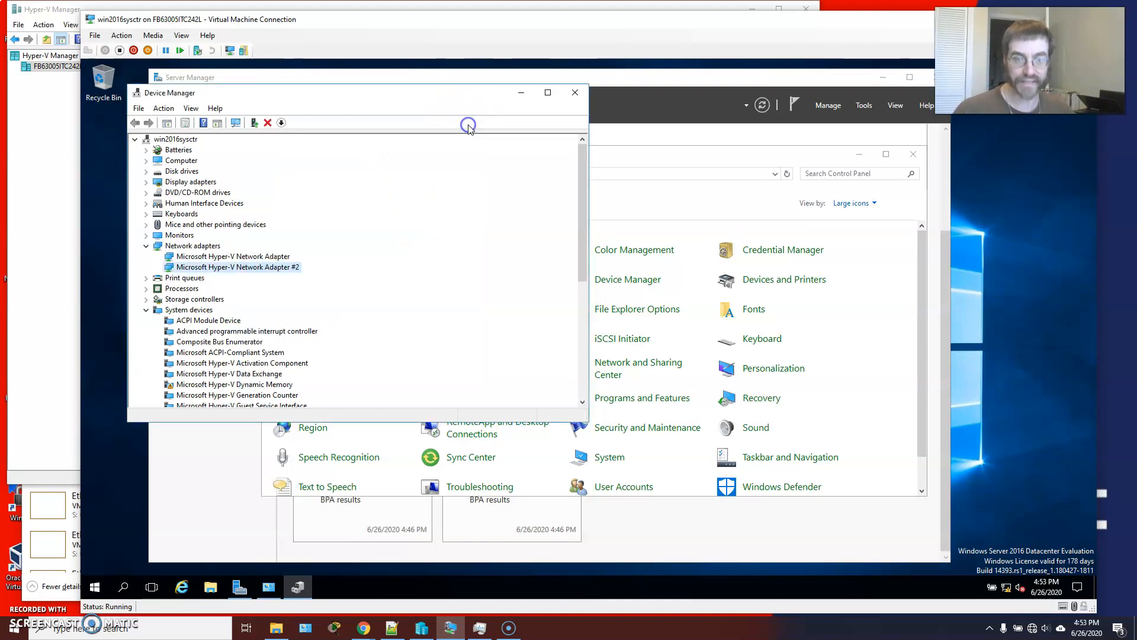
pyautogui.click(574, 93)
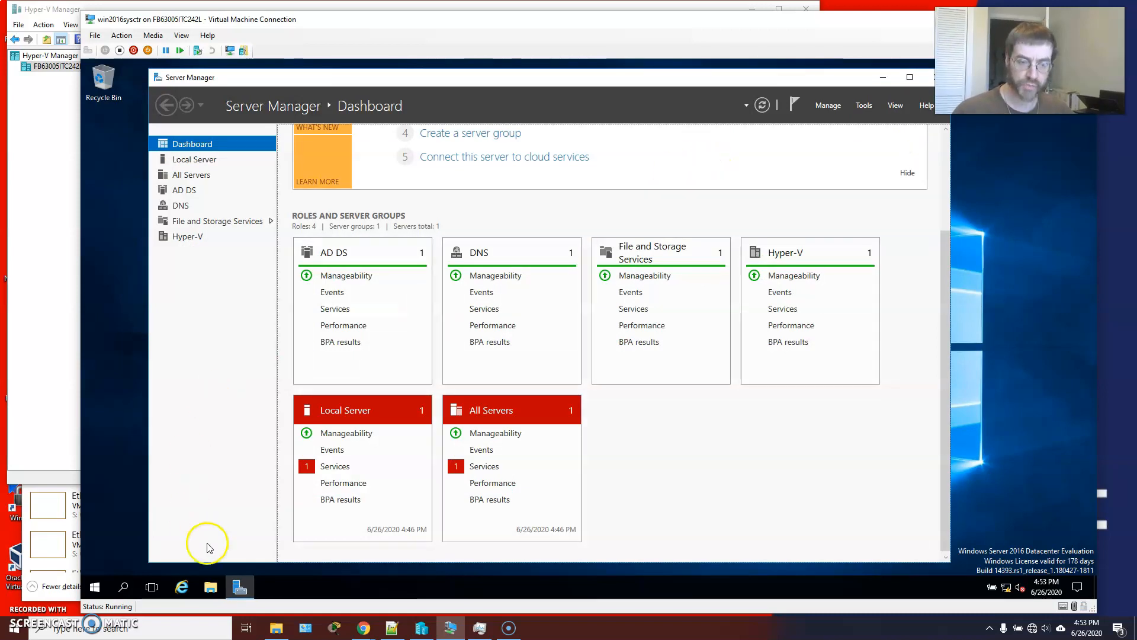
pyautogui.click(210, 583)
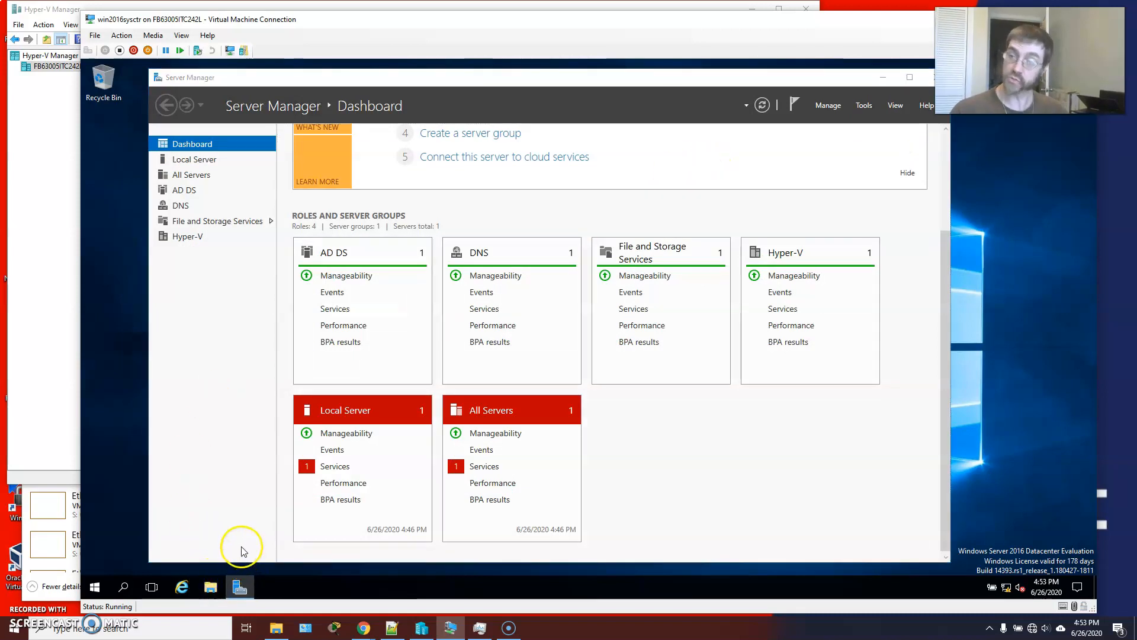
pyautogui.click(318, 265)
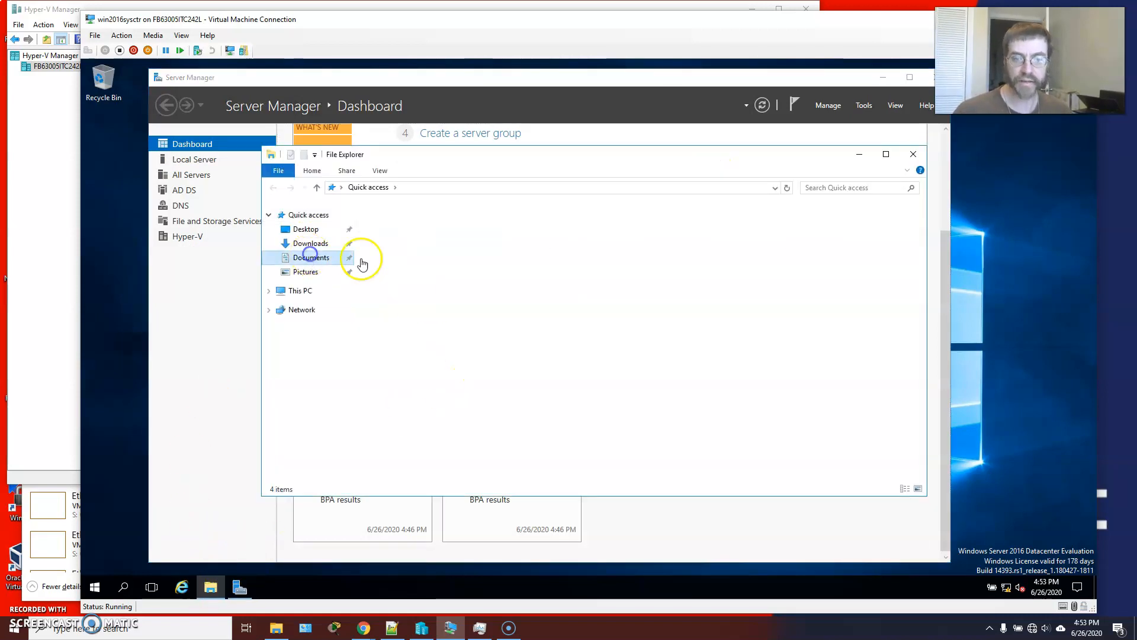
pyautogui.click(386, 223)
pyautogui.doubleClick(385, 223)
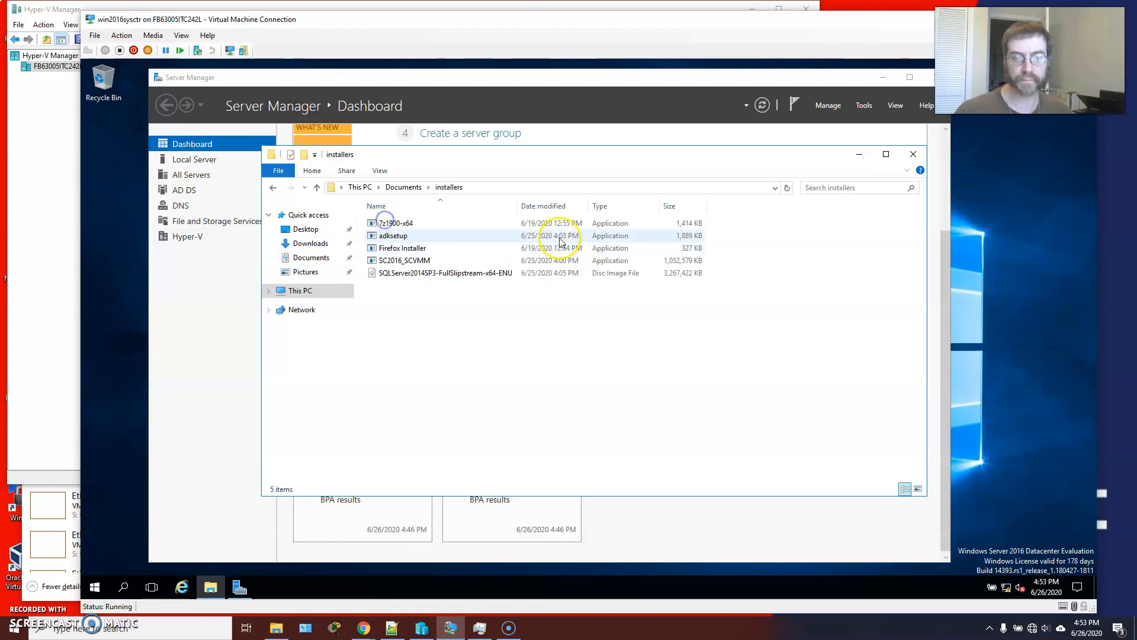
# Mount the SQLServer2014SP3-FullSlipstream-x64-ENU disc image from the installers folder.
pyautogui.click(428, 274)
pyautogui.doubleClick(428, 273)
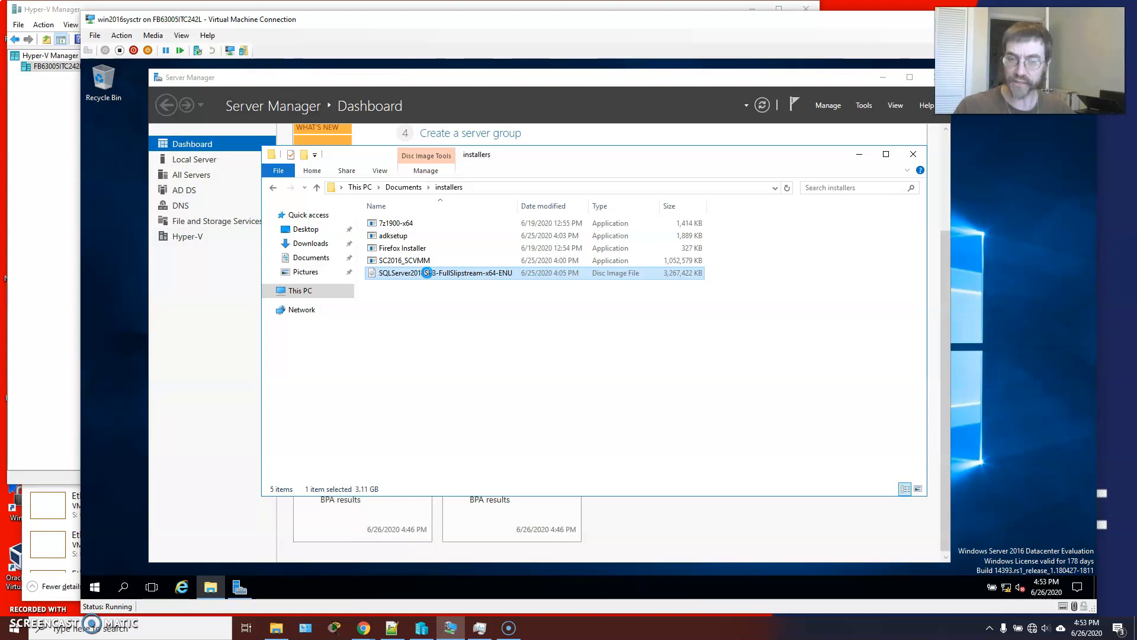
pyautogui.rightClick(428, 274)
pyautogui.click(452, 283)
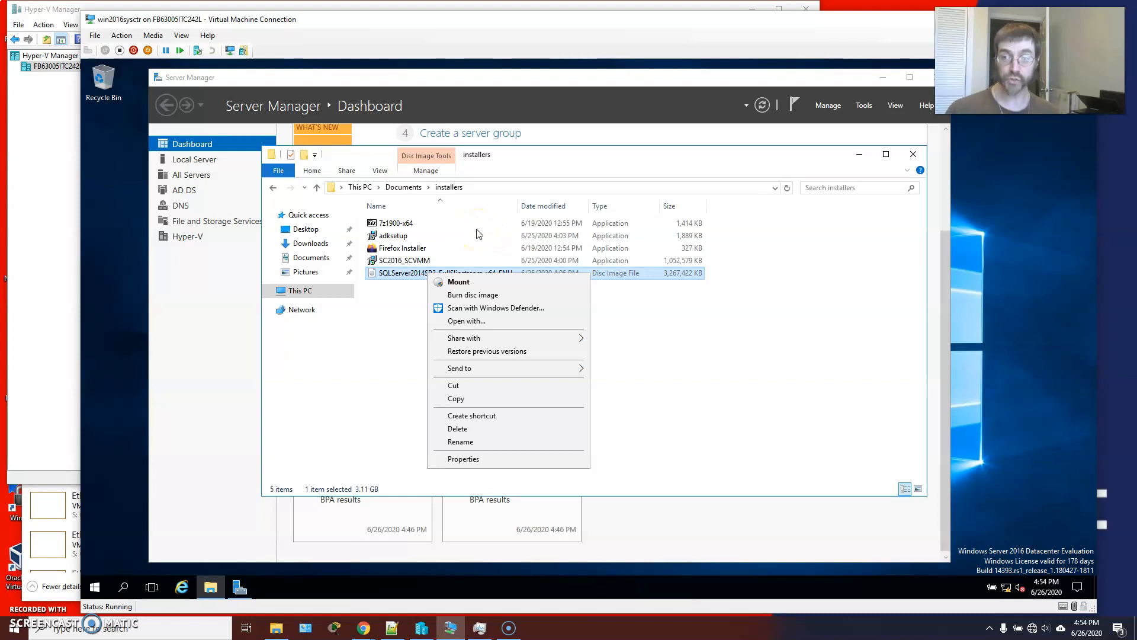
pyautogui.click(478, 283)
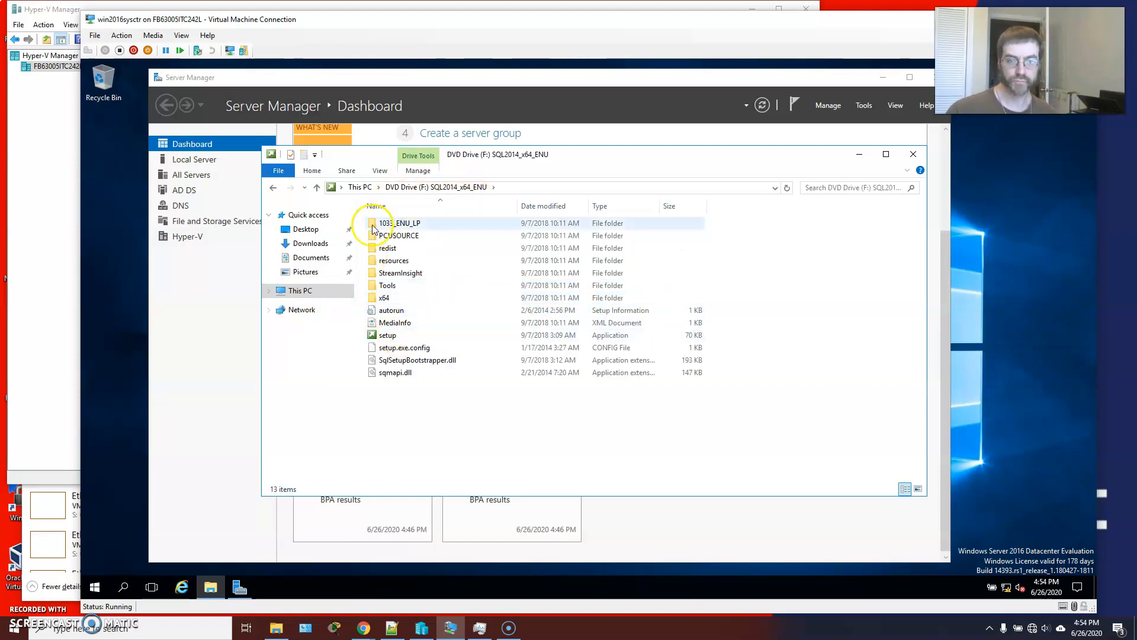
# Open DVD Drive (F:) SQL2014_x64_ENU under This PC and run its setup application.
pyautogui.click(269, 290)
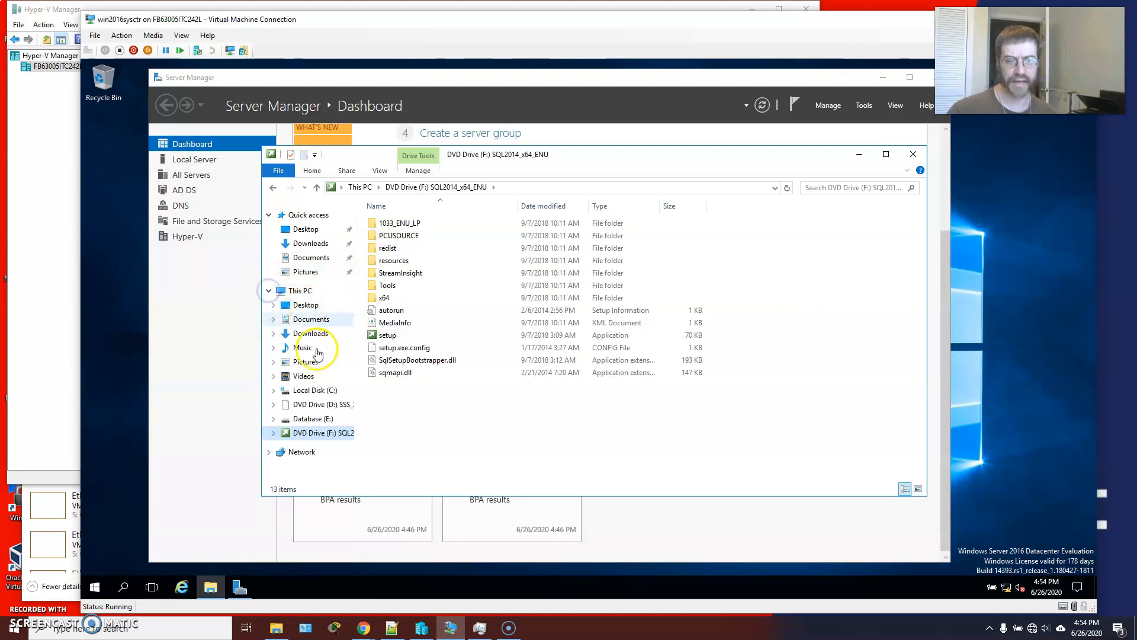
pyautogui.click(299, 290)
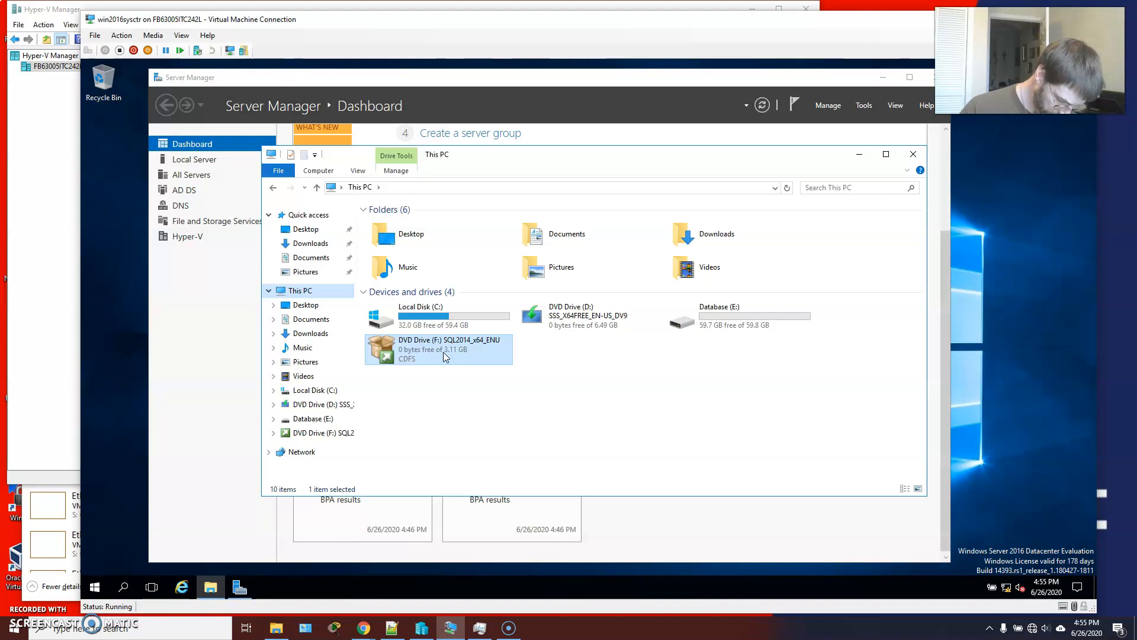
pyautogui.doubleClick(447, 354)
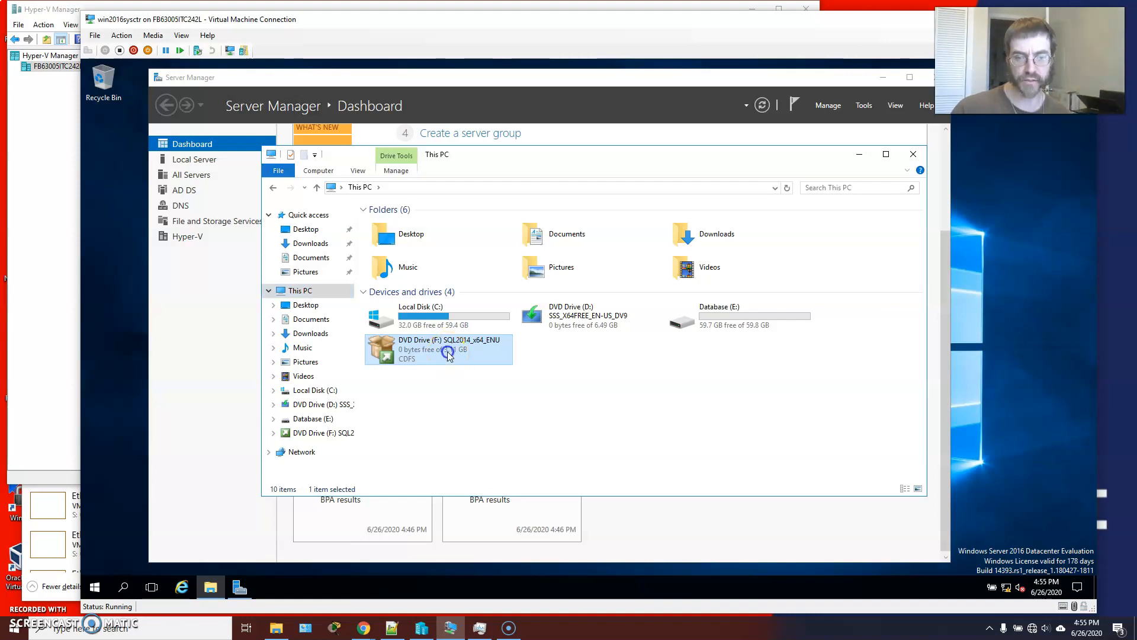
pyautogui.doubleClick(385, 335)
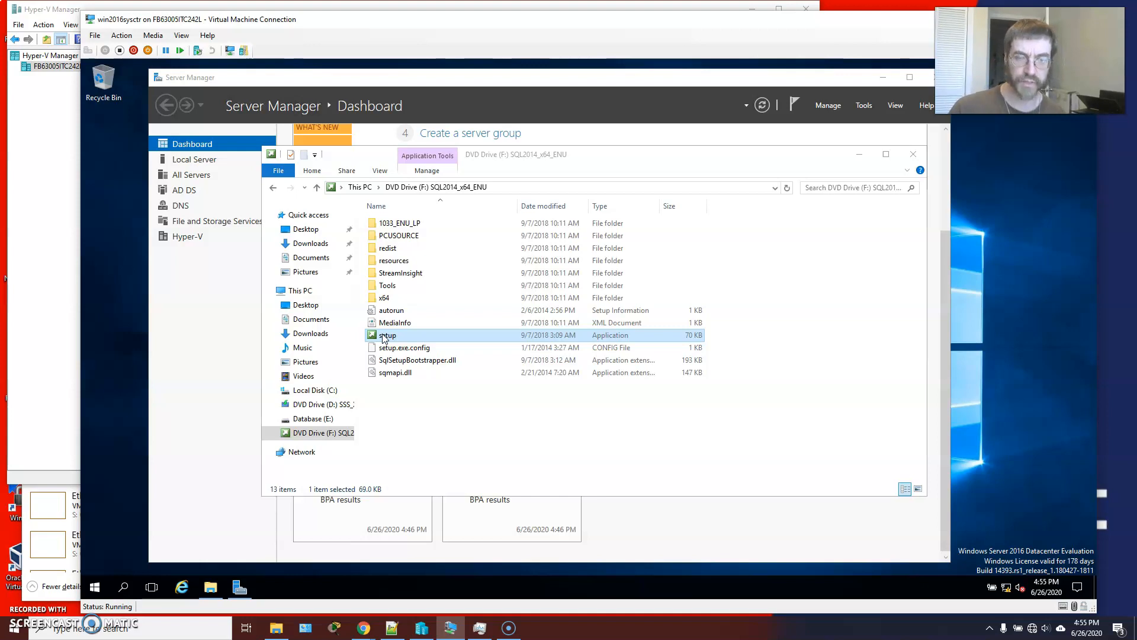
pyautogui.click(20, 619)
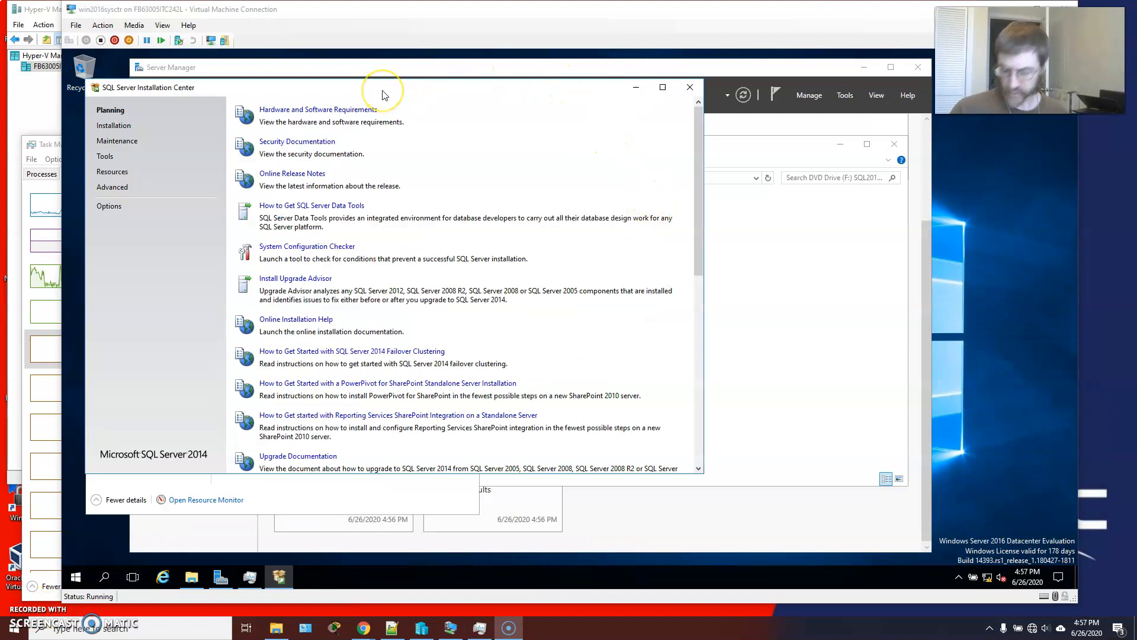
# Look over the SQL Server installation options and launch the System Configuration Checker from the planning options.
pyautogui.click(328, 199)
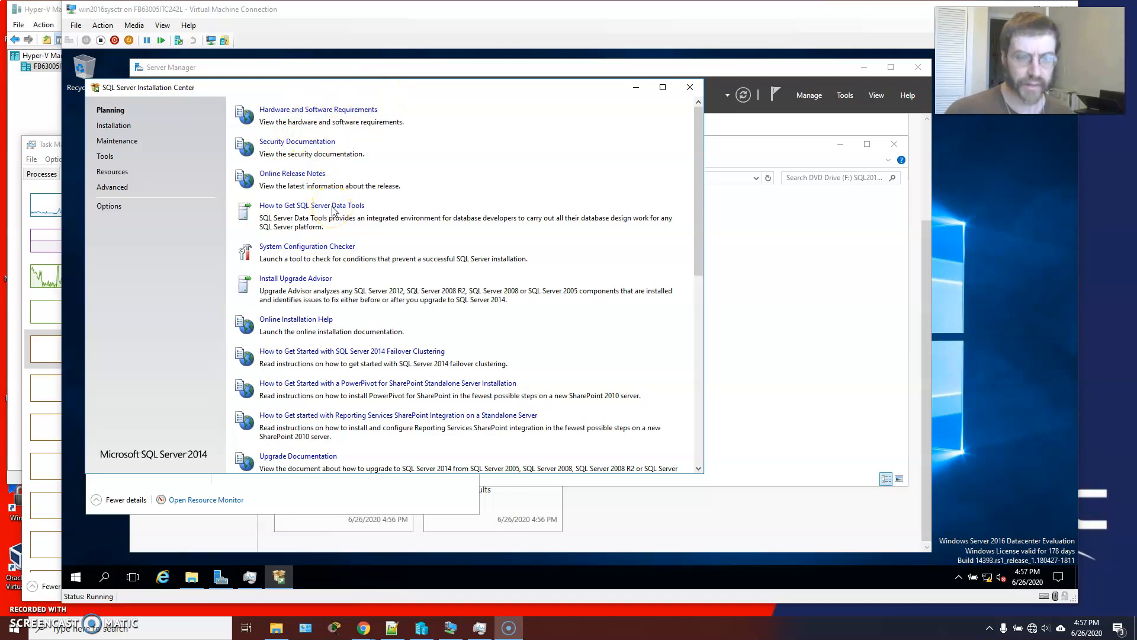
pyautogui.click(343, 249)
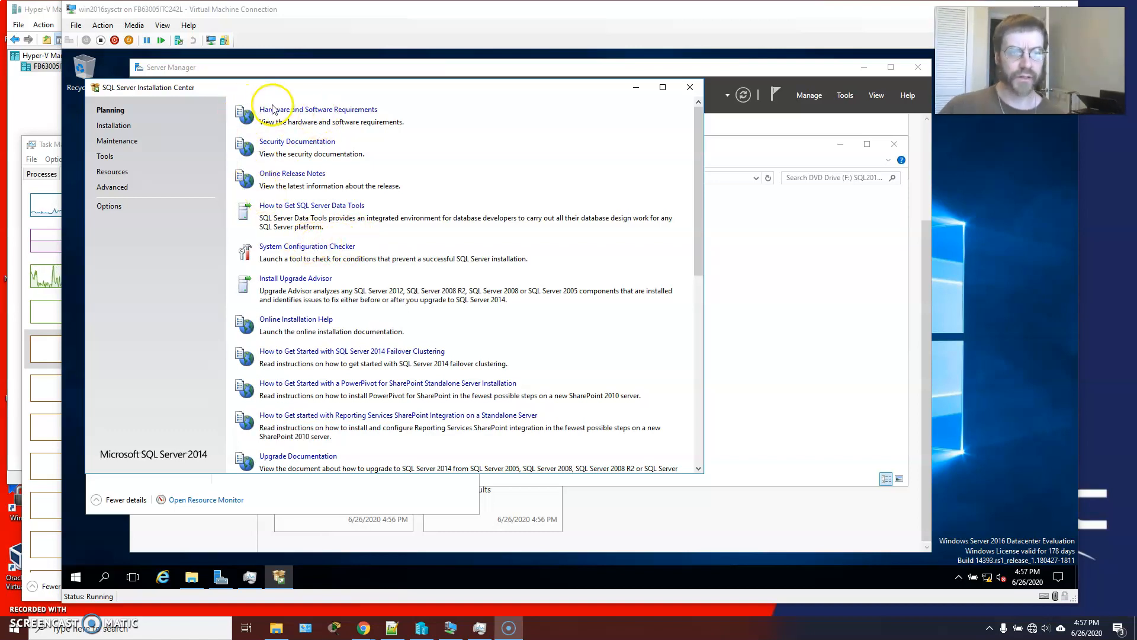
pyautogui.click(114, 126)
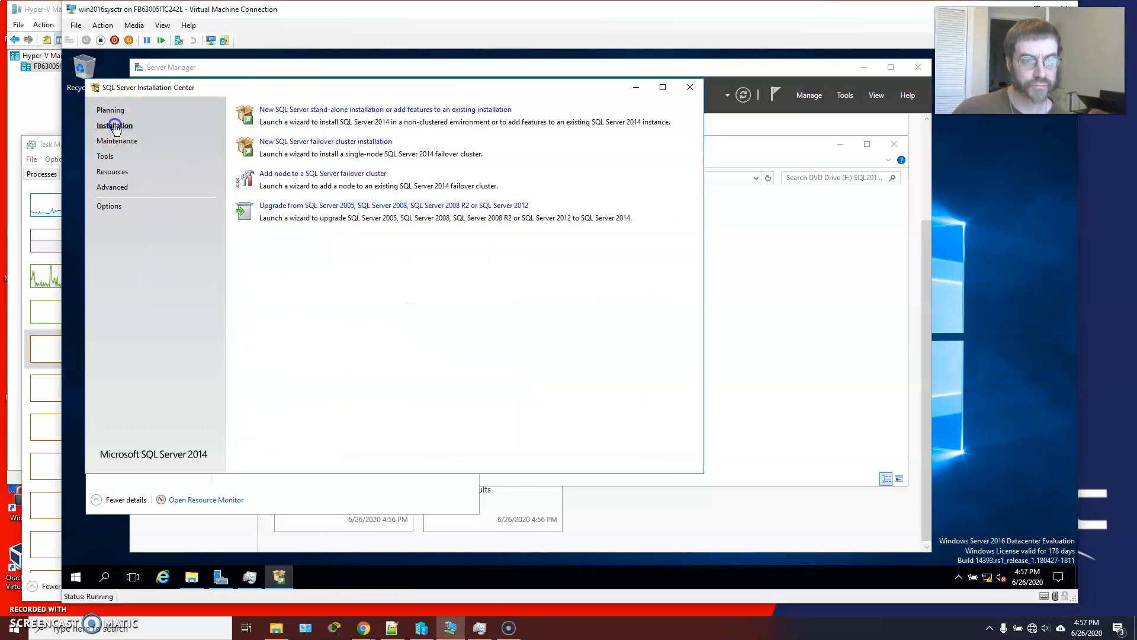
pyautogui.click(110, 110)
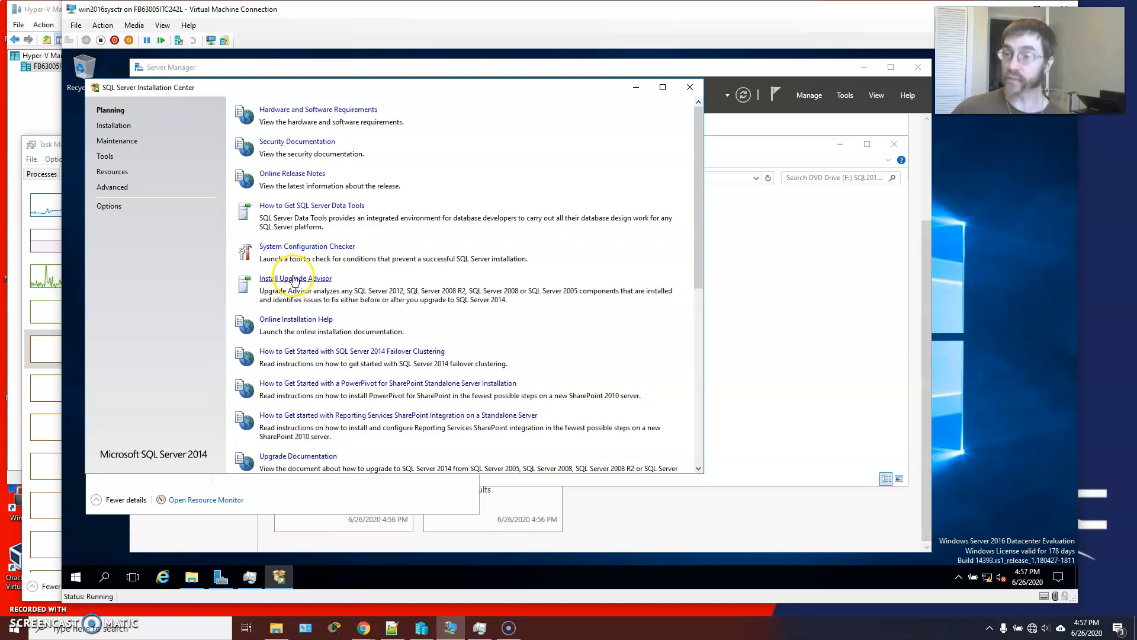
pyautogui.click(295, 246)
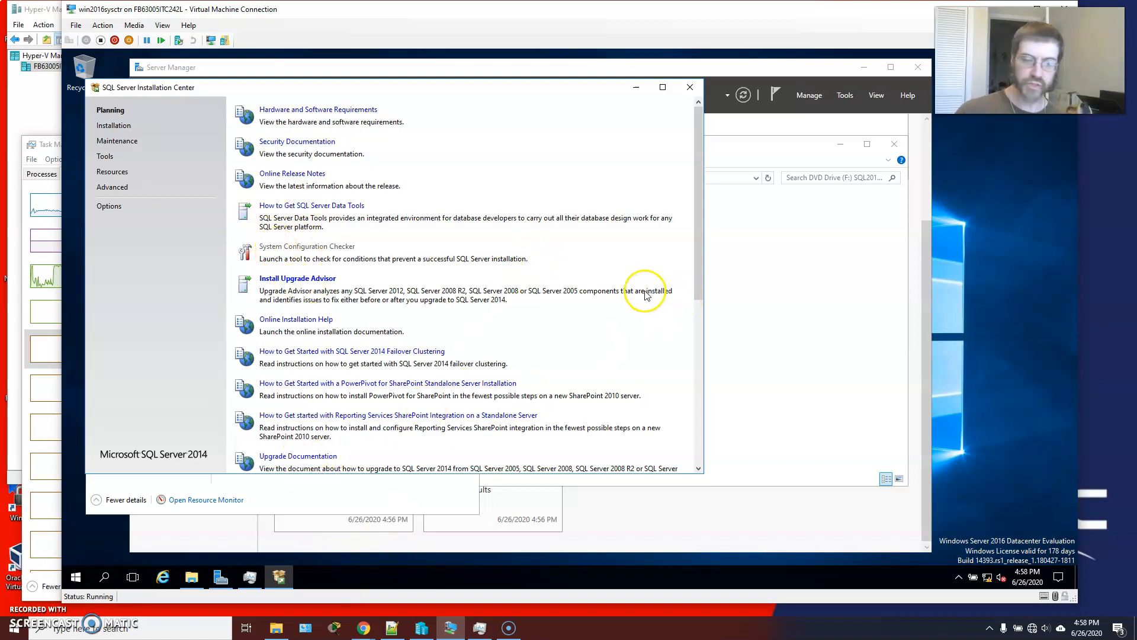
# Move the SQL Server Installation Center aside and examine the detailed list of running processes in Task Manager.
pyautogui.click(332, 92)
pyautogui.moveTo(332, 91); pyautogui.dragTo(404, 92)
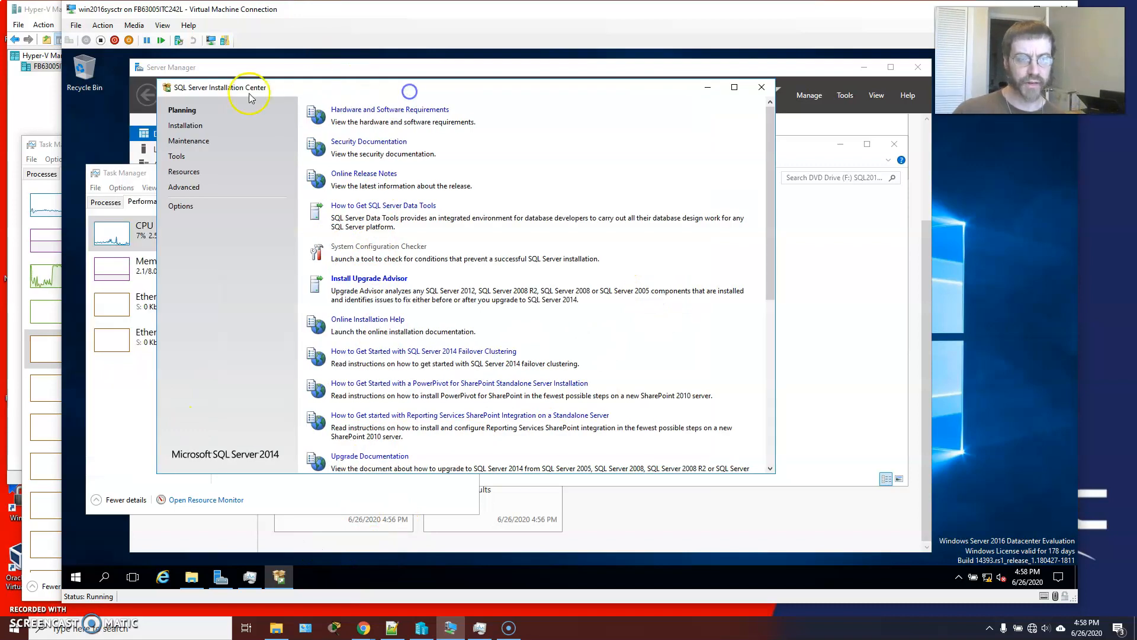
pyautogui.click(126, 173)
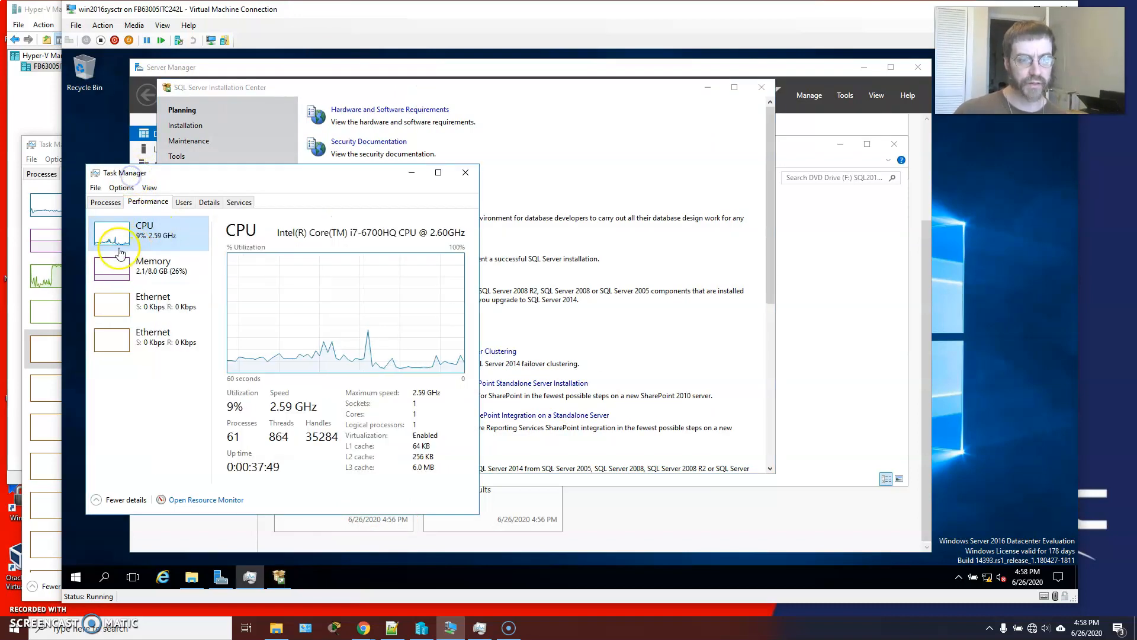
pyautogui.click(209, 203)
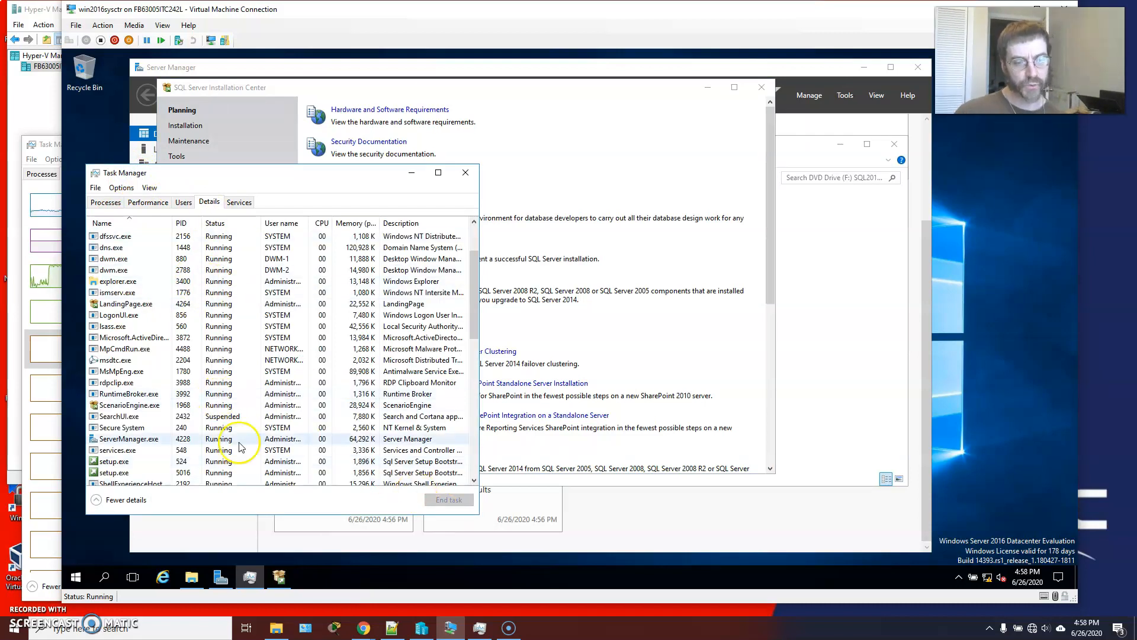
pyautogui.scroll(-2, 178, 462)
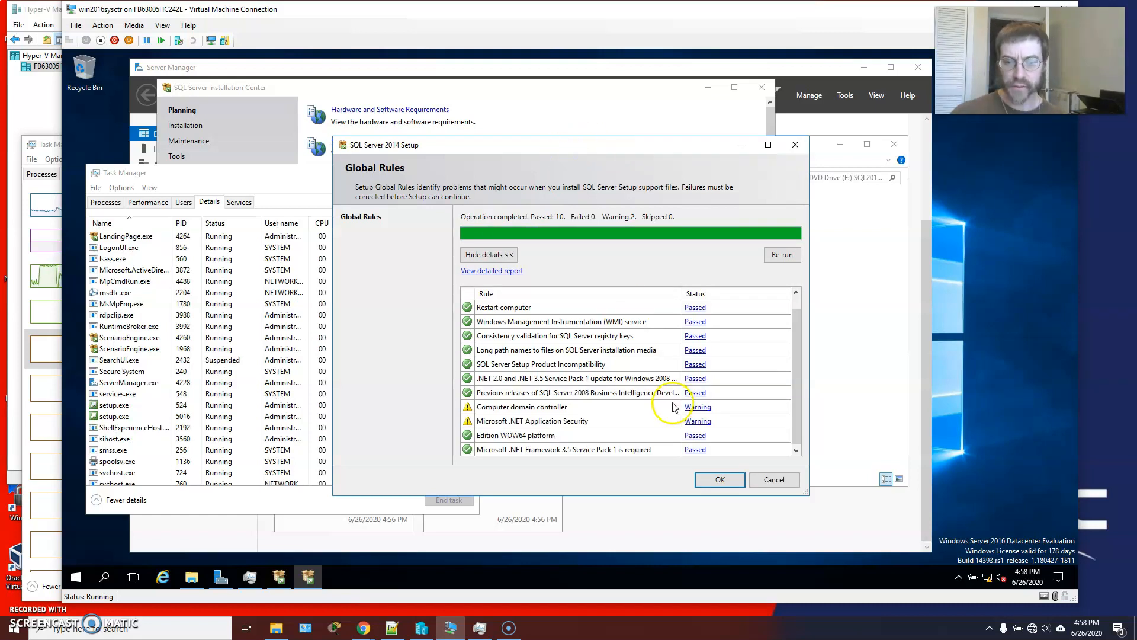
# Review the Computer domain controller and Microsoft .NET Application Security warnings in the Global Rules check, and close the checker.
pyautogui.moveTo(799, 400); pyautogui.dragTo(799, 394)
pyautogui.click(697, 421)
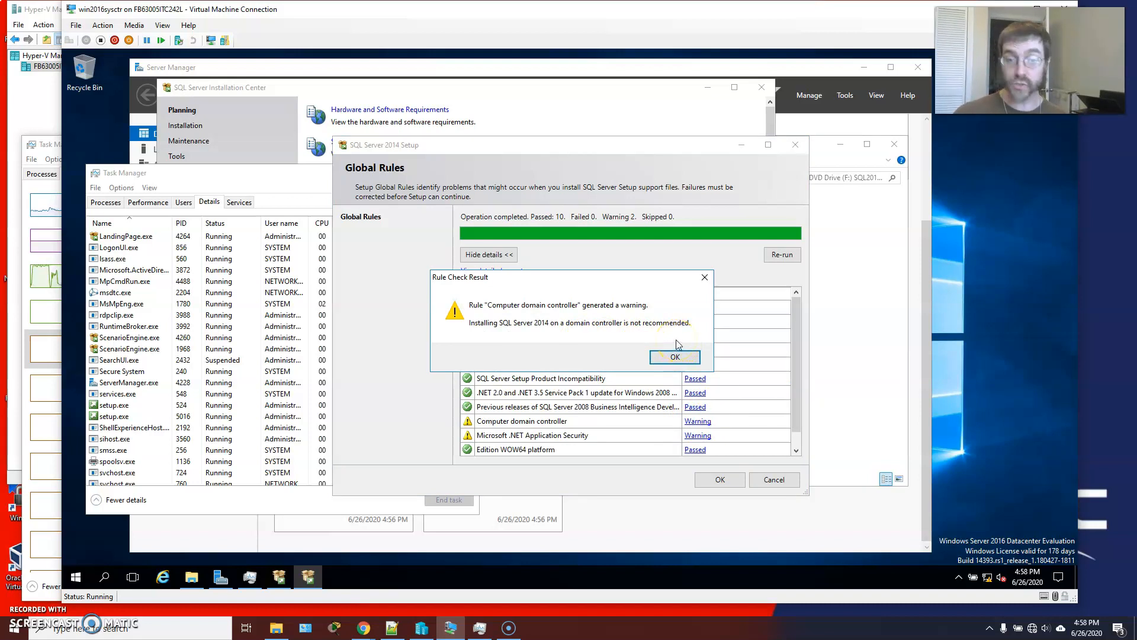
pyautogui.click(699, 435)
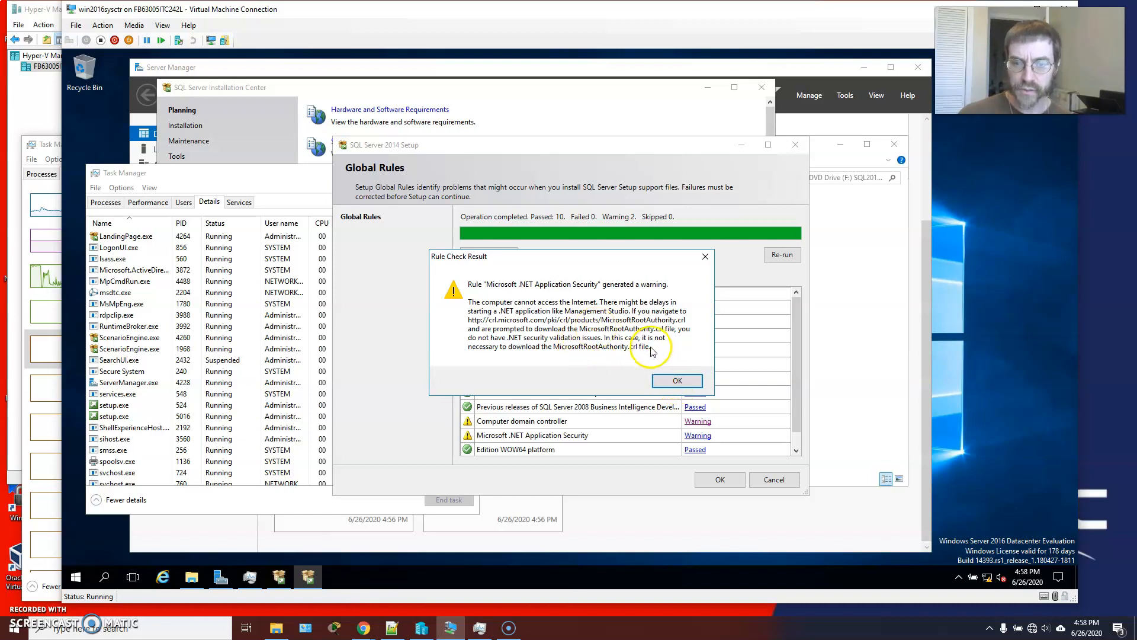
pyautogui.click(678, 380)
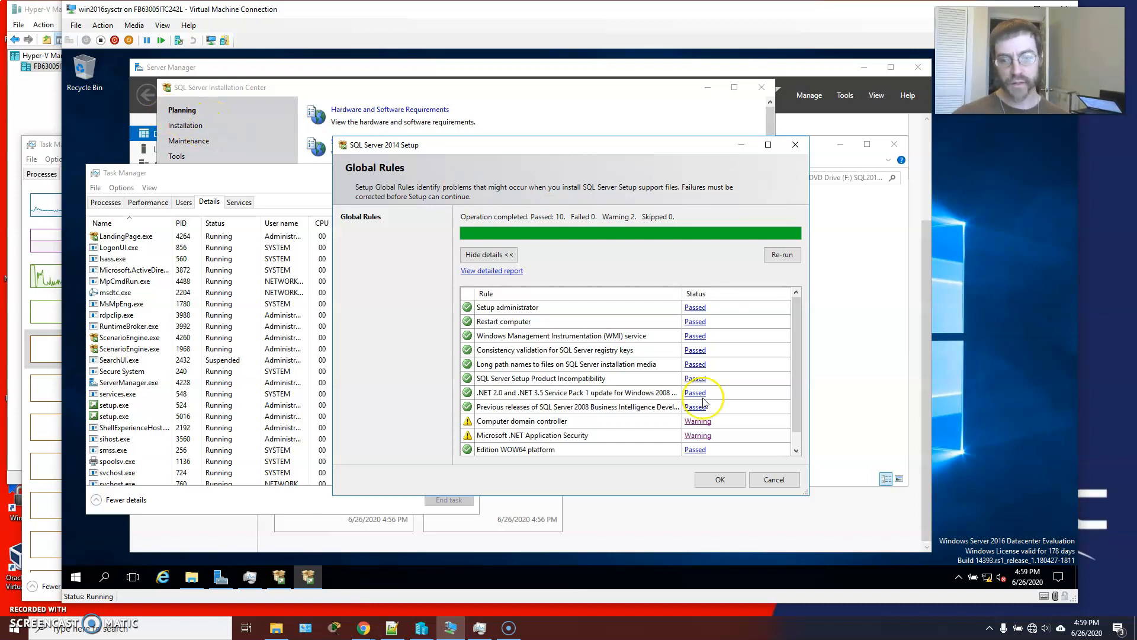
pyautogui.click(783, 481)
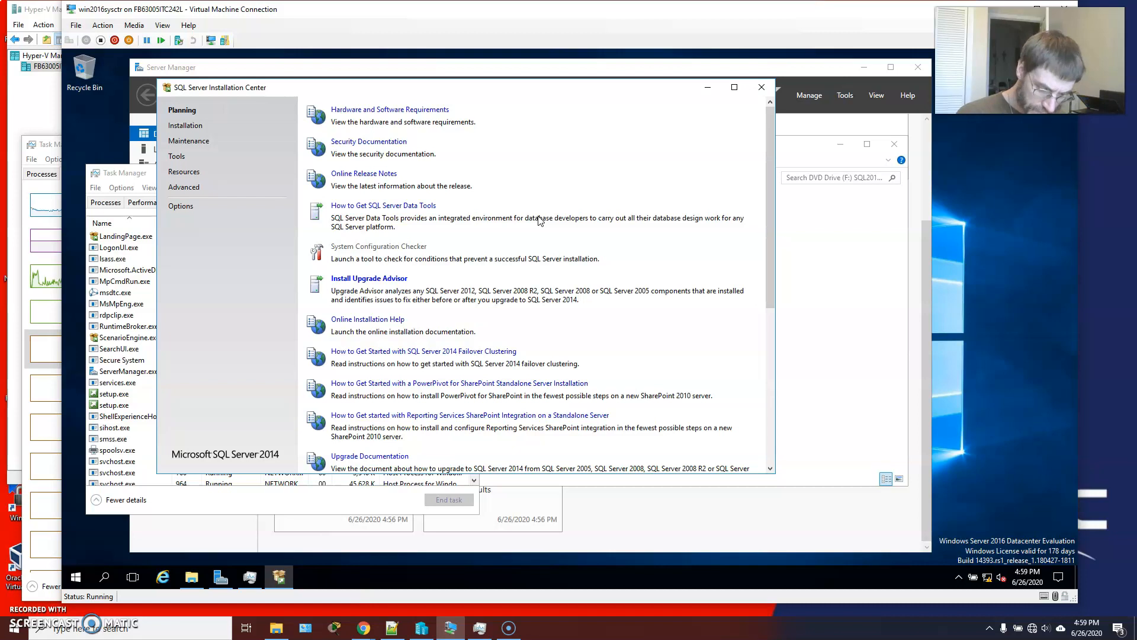
# Launch the wizard for a new SQL Server stand-alone installation from the Installation Center.
pyautogui.click(185, 125)
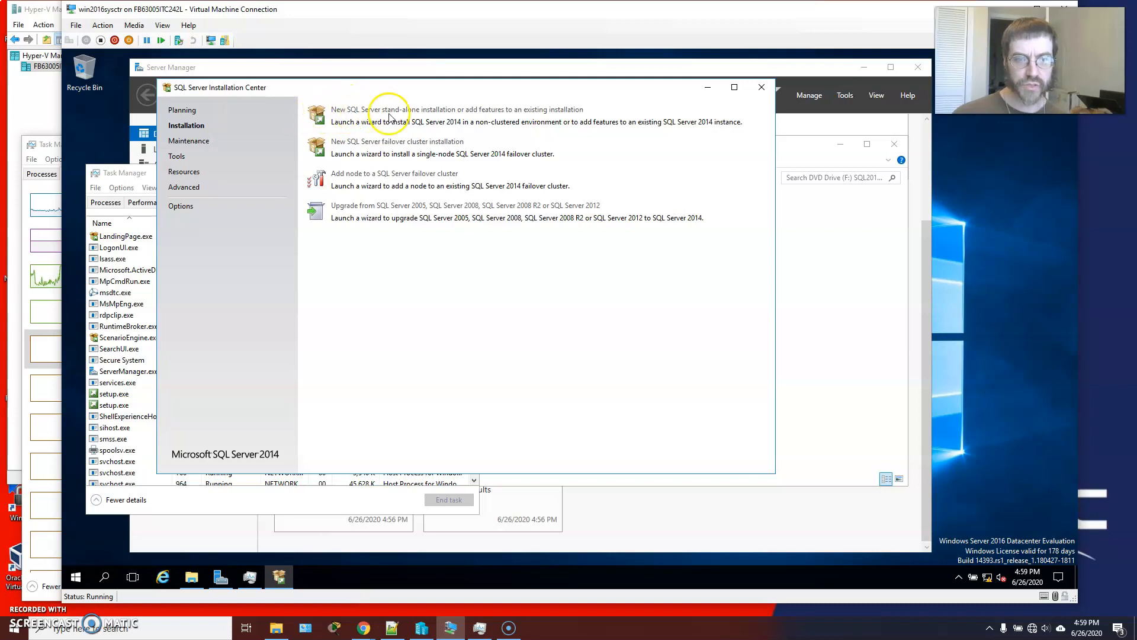
pyautogui.moveTo(370, 87); pyautogui.dragTo(405, 113)
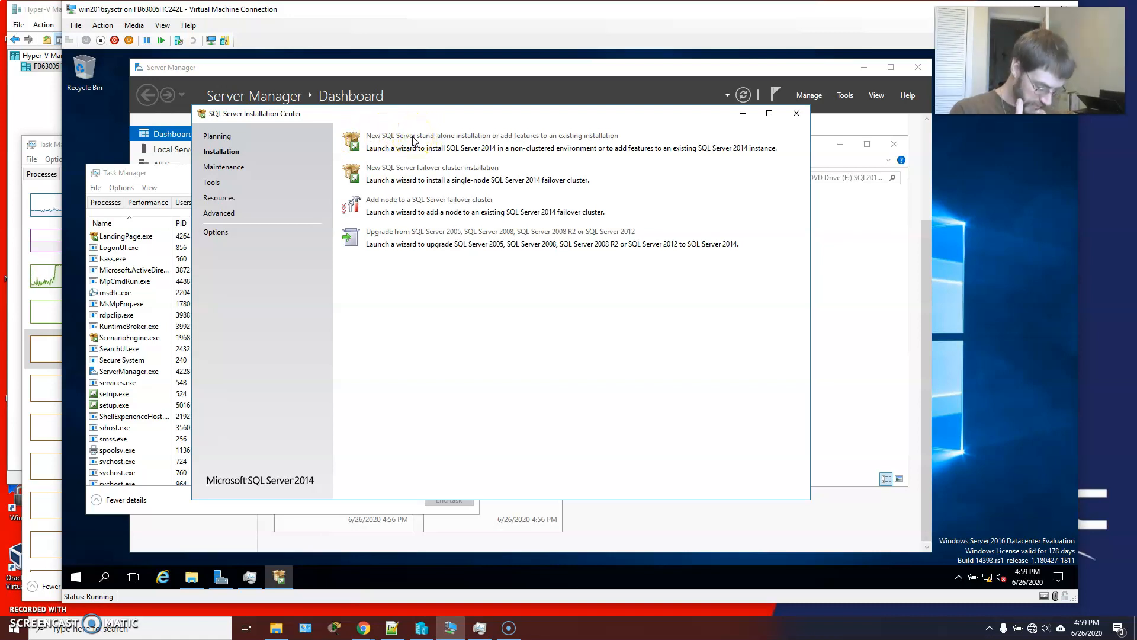
pyautogui.click(399, 136)
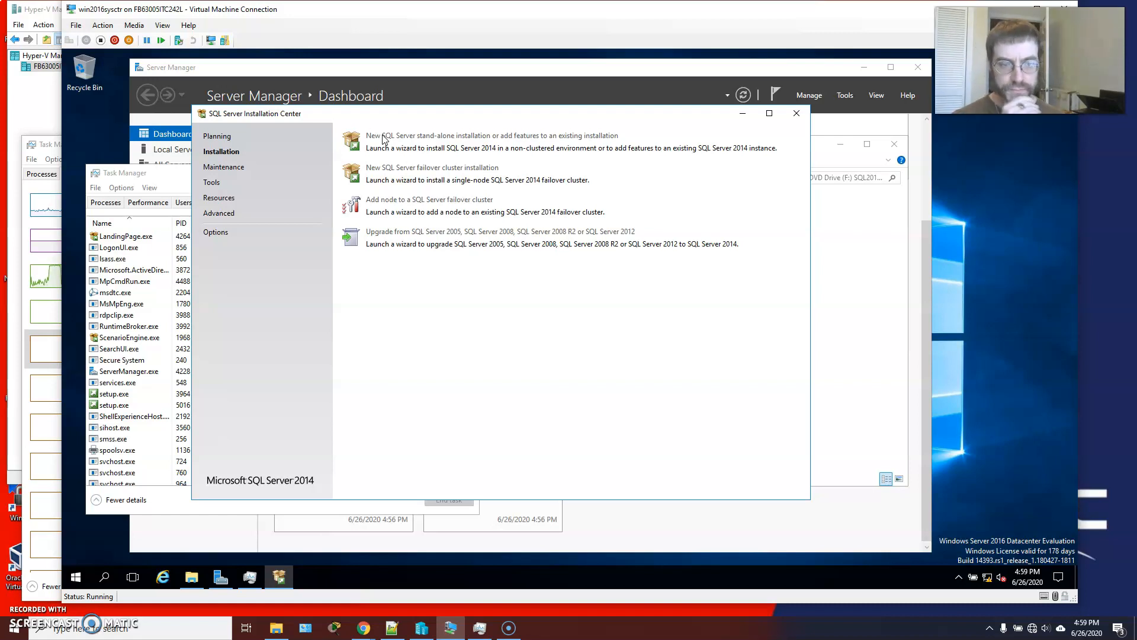
# Move the SQL Server Installation Center aside and add the Package name column to Task Manager's detailed process list.
pyautogui.moveTo(363, 113); pyautogui.dragTo(420, 117)
pyautogui.click(207, 179)
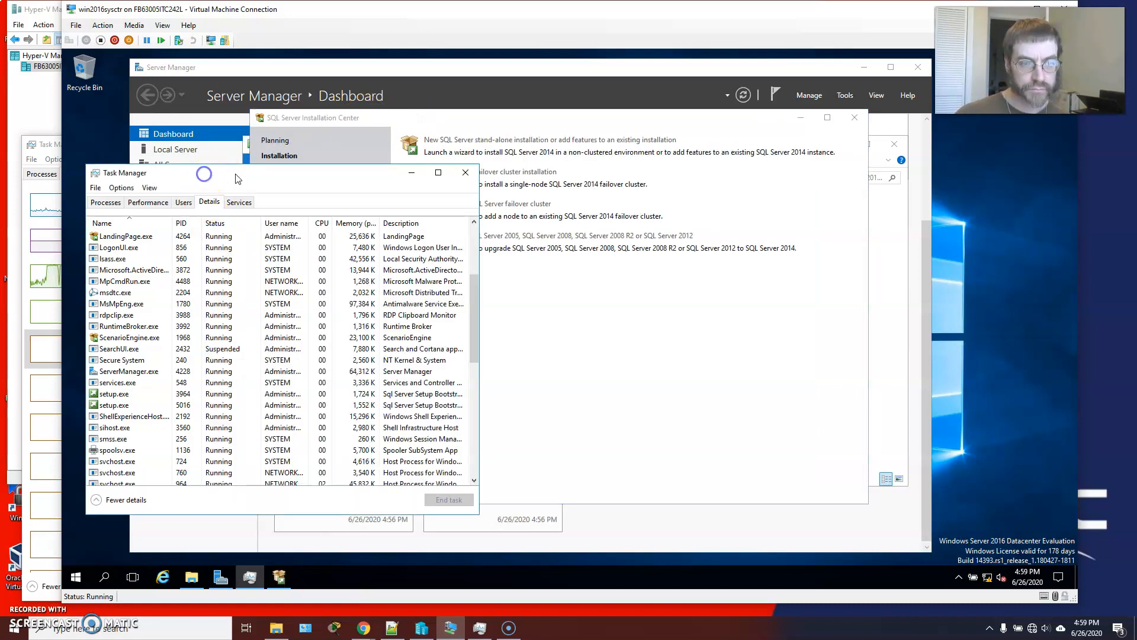
pyautogui.rightClick(149, 224)
pyautogui.click(203, 244)
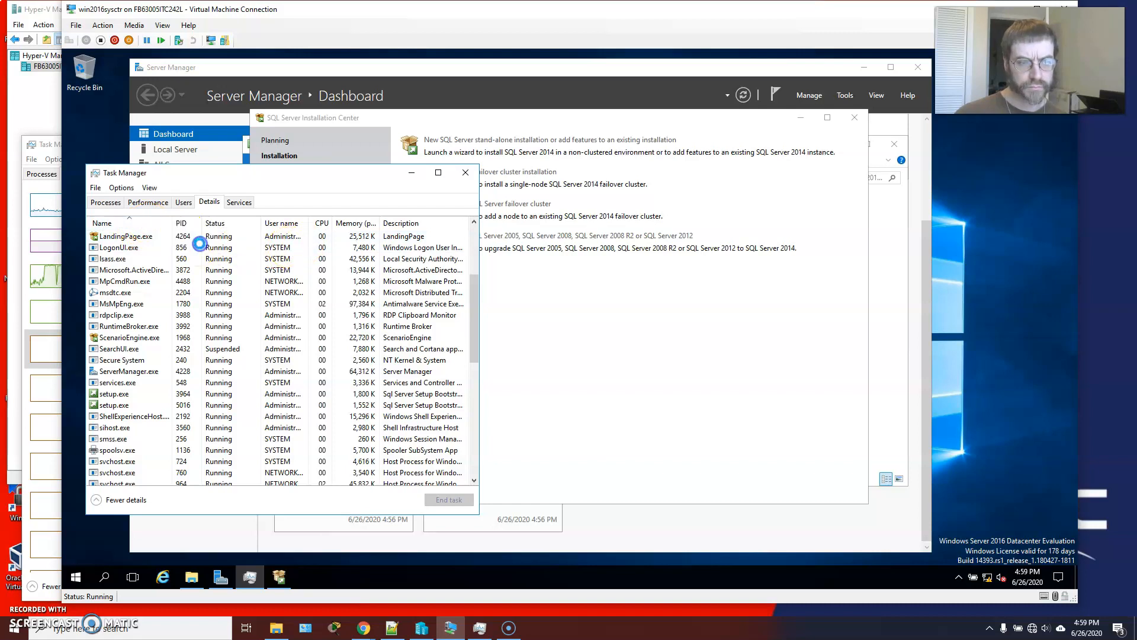
pyautogui.scroll(-5, 215, 316)
pyautogui.scroll(-4, 214, 317)
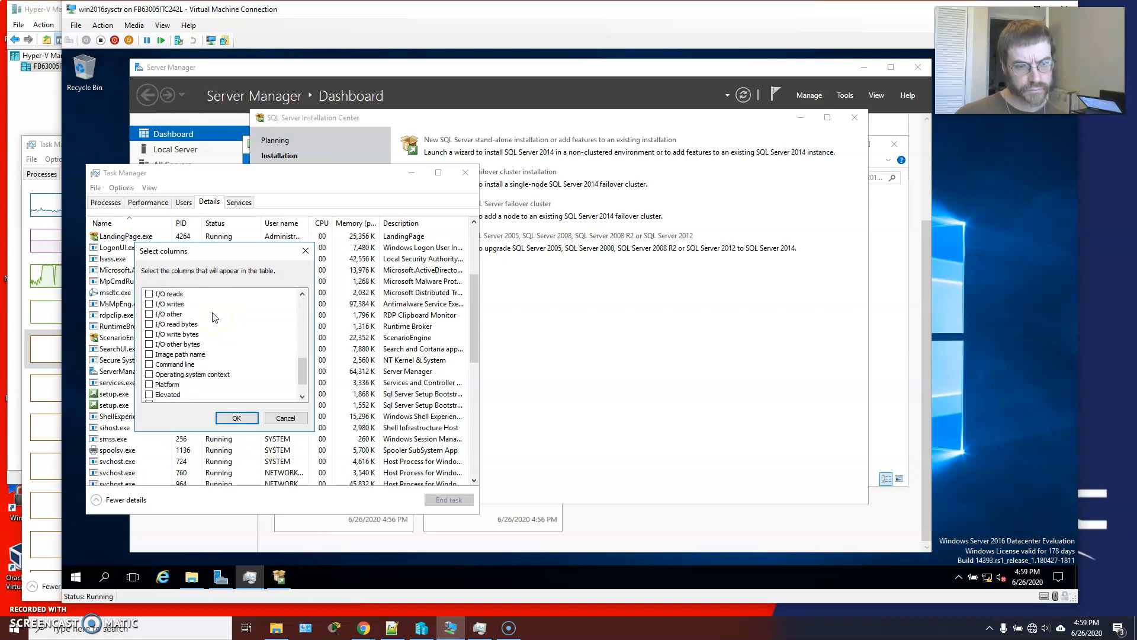
pyautogui.scroll(9, 192, 362)
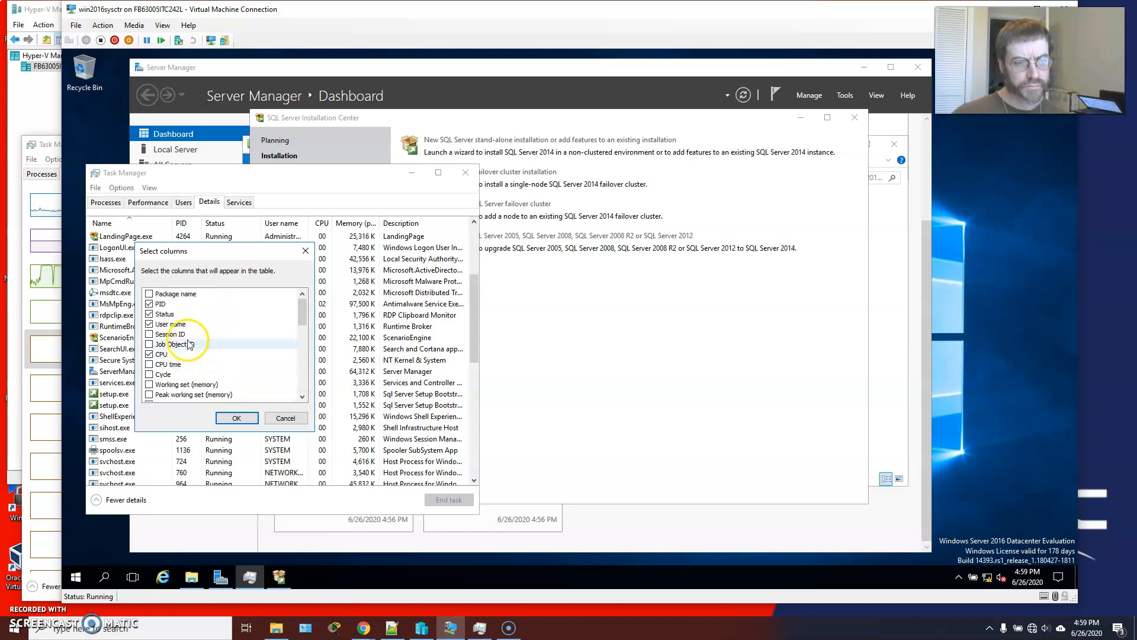
pyautogui.click(150, 295)
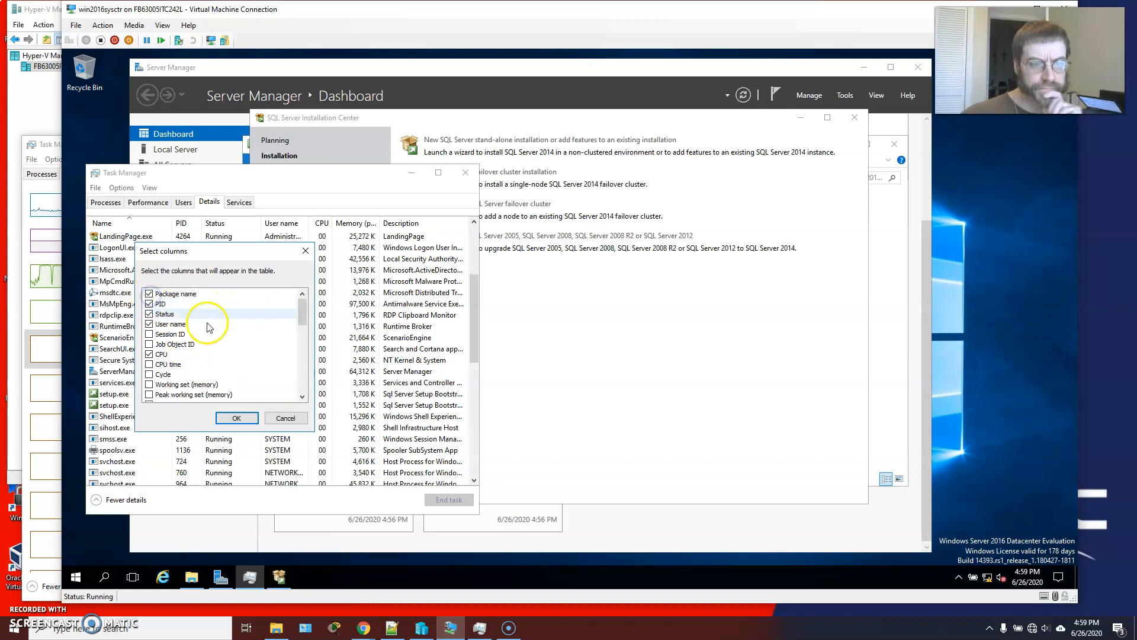
pyautogui.scroll(-2, 208, 340)
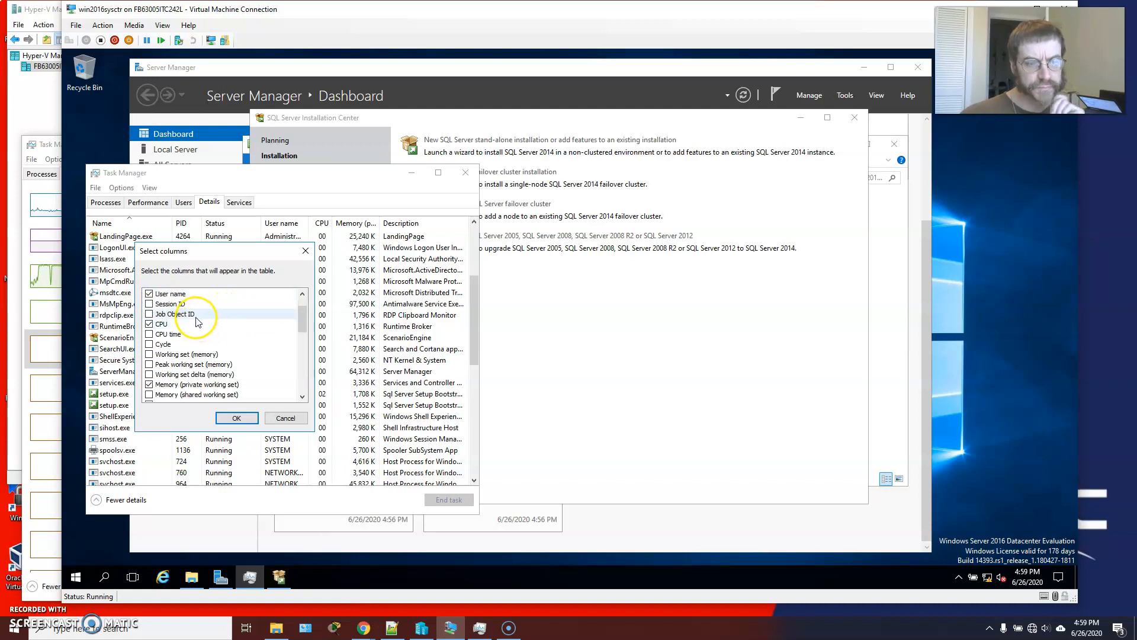
pyautogui.click(234, 417)
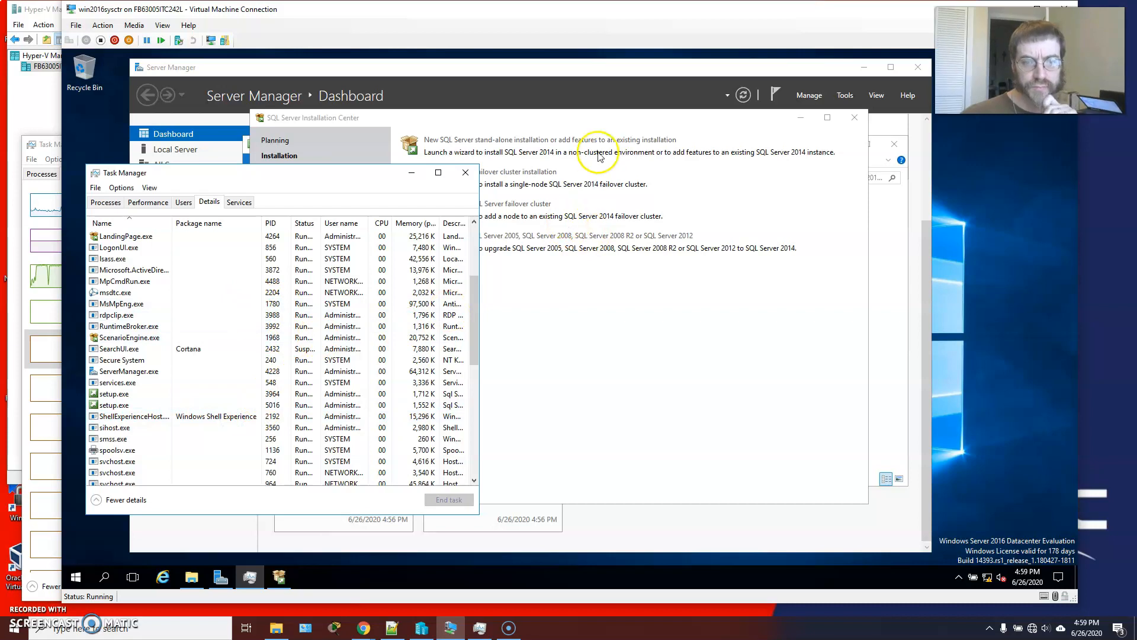
# Keep the free Evaluation edition and accept the license terms, leaving the Customer Experience Improvement Program off.
pyautogui.click(594, 129)
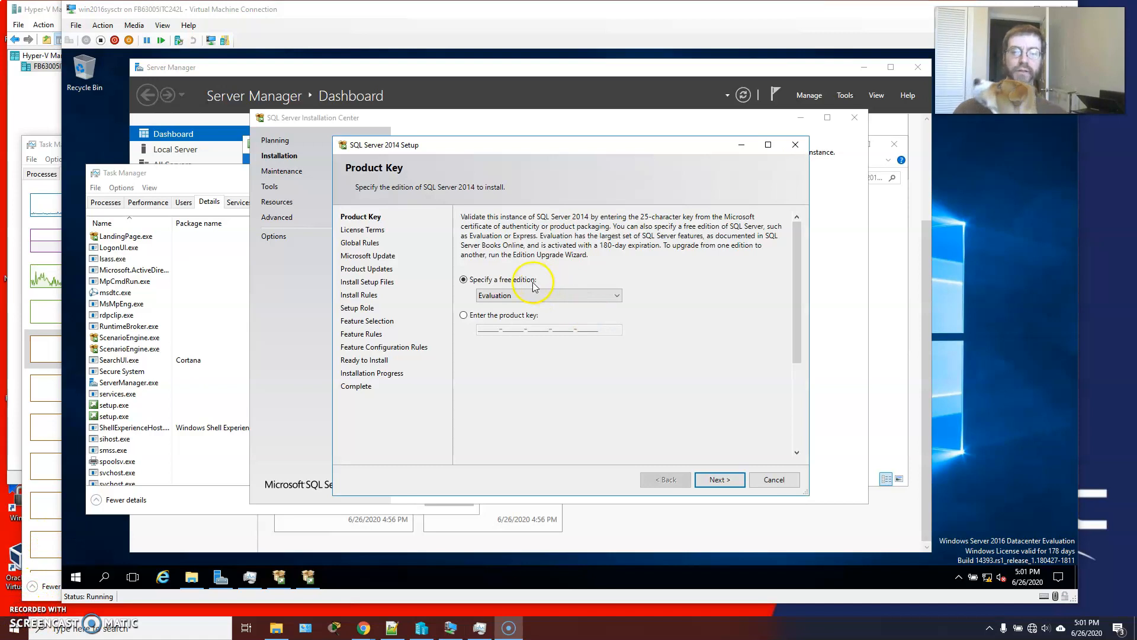
pyautogui.click(720, 481)
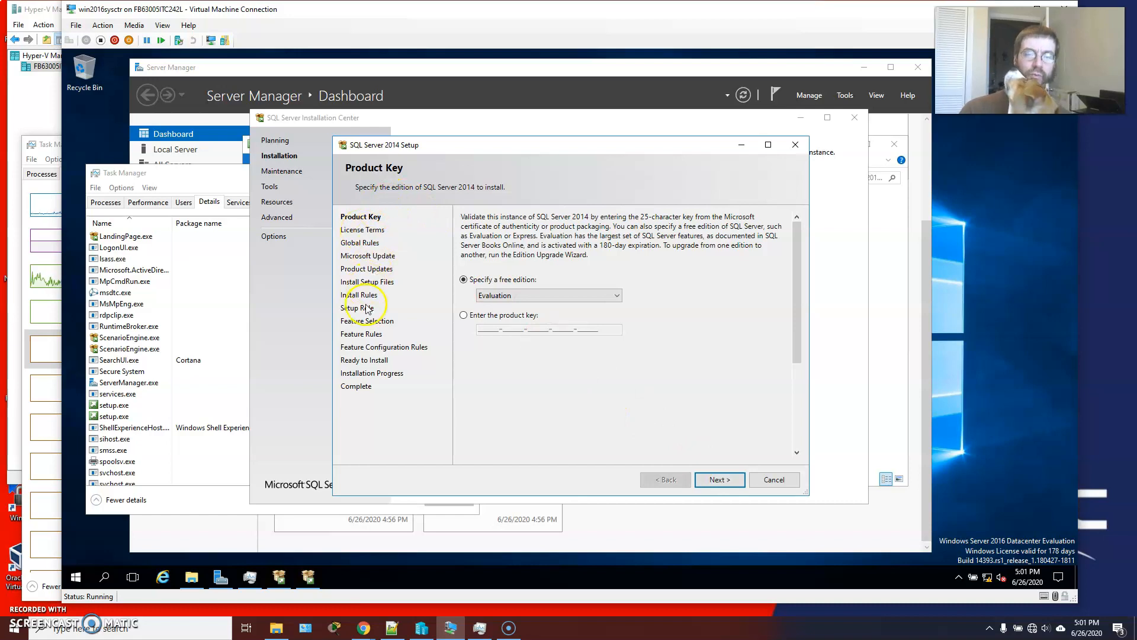
pyautogui.click(721, 479)
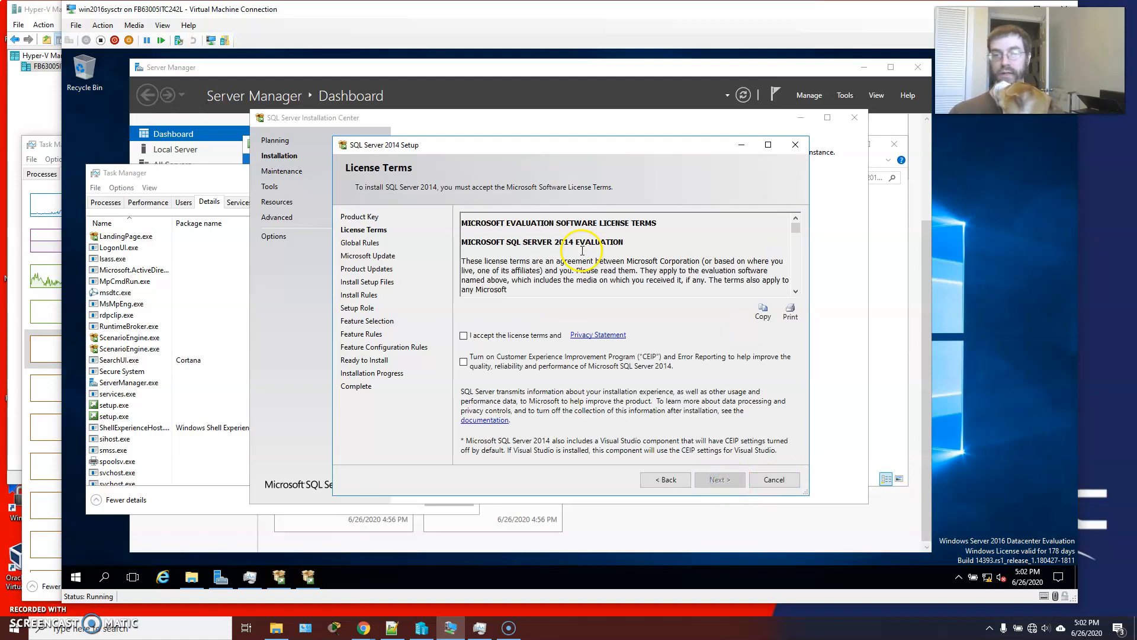
pyautogui.click(463, 336)
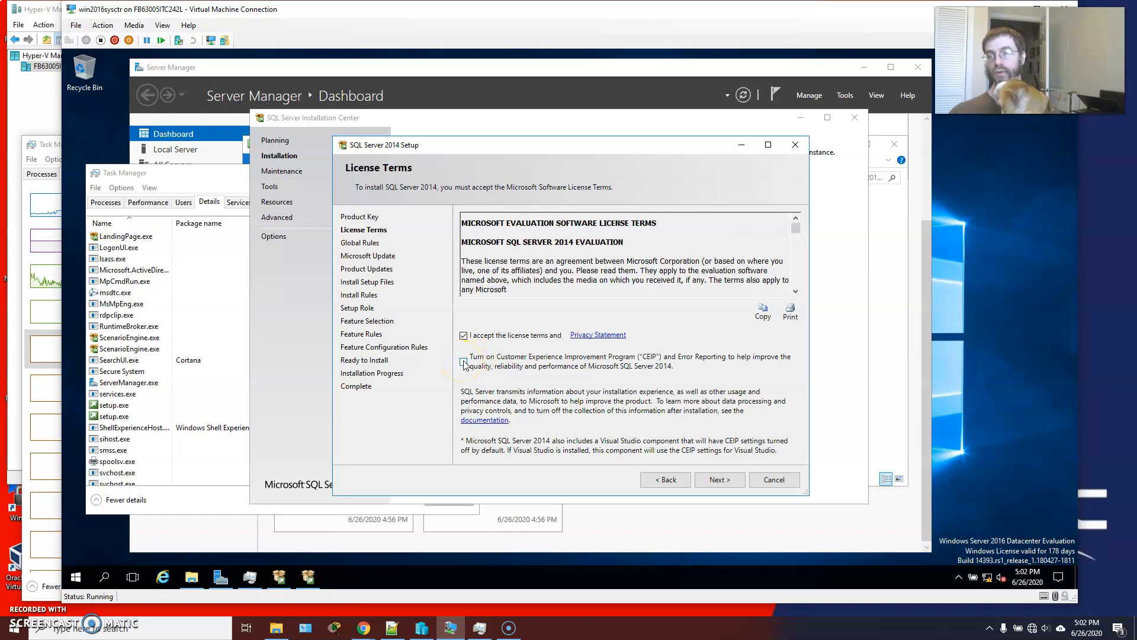
pyautogui.click(716, 480)
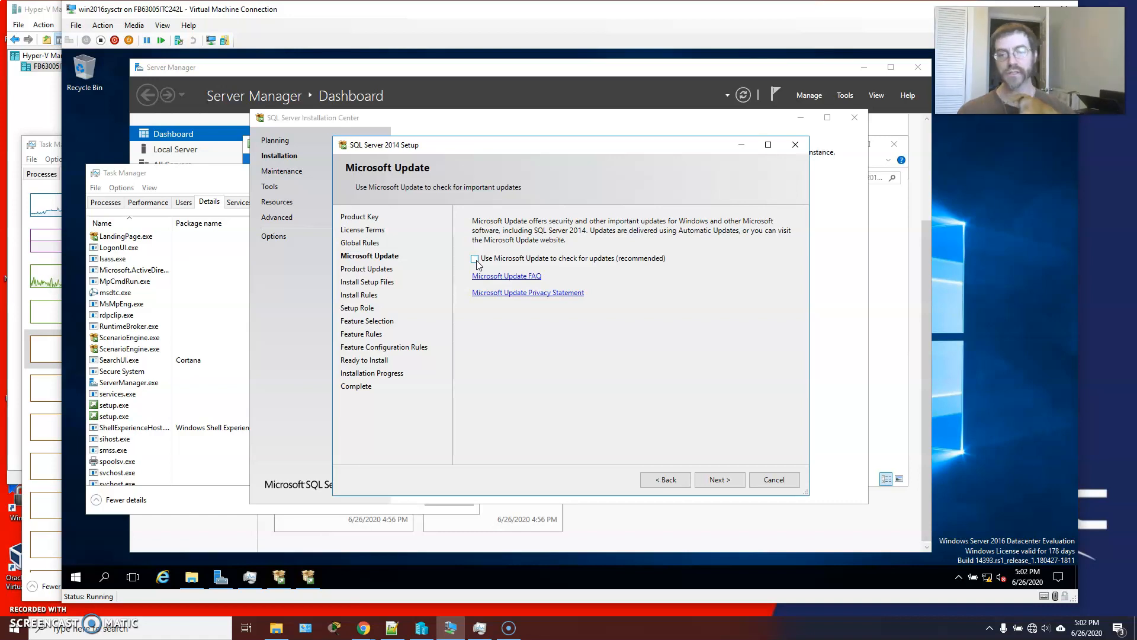
# Continue without Microsoft Update or product updates, and review the Windows Firewall warning in the Install Rules before proceeding.
pyautogui.click(729, 481)
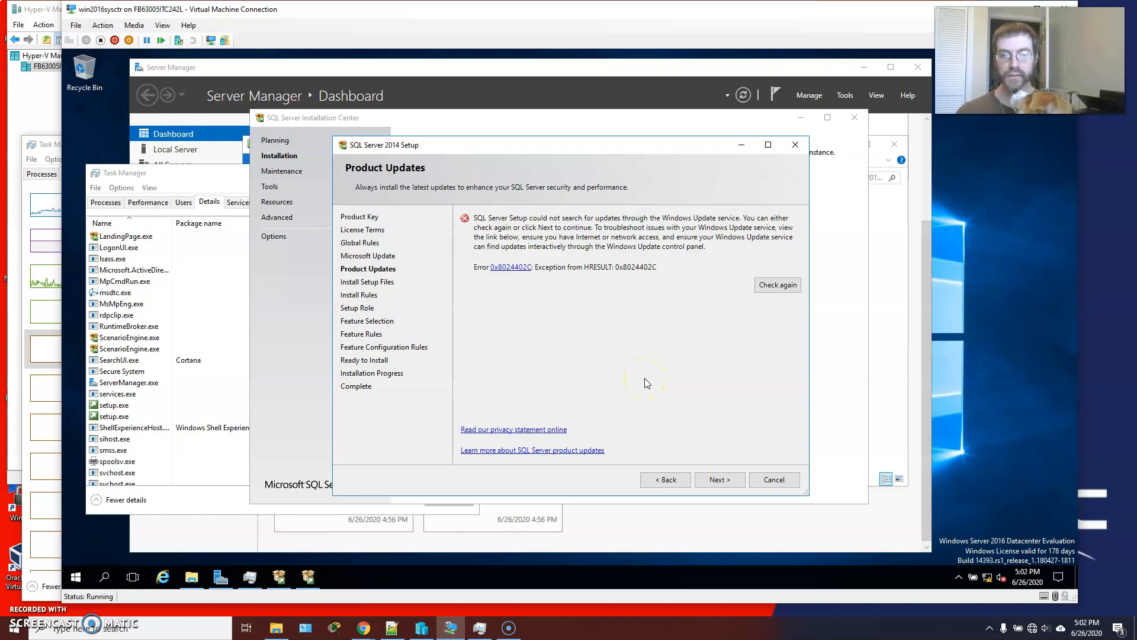
pyautogui.click(710, 478)
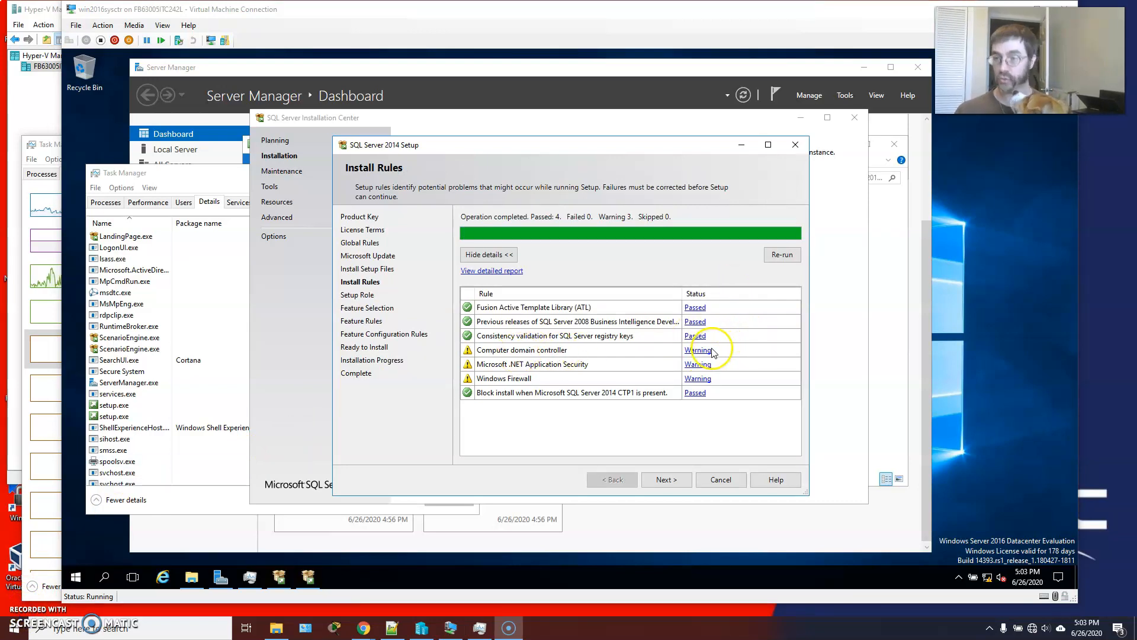
pyautogui.click(699, 379)
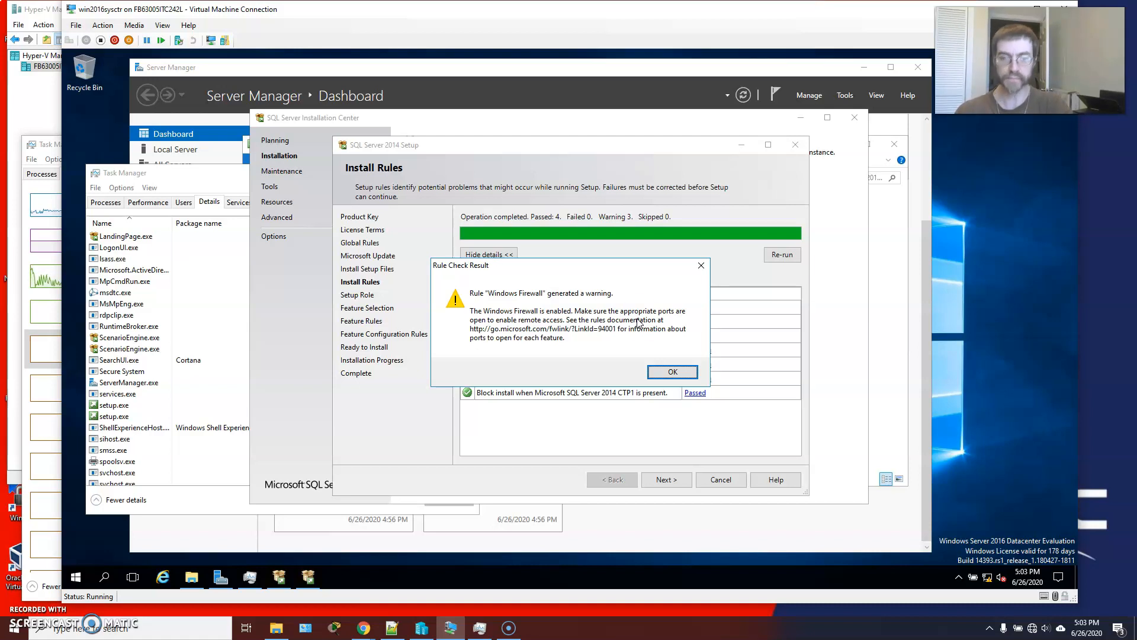
pyautogui.click(672, 372)
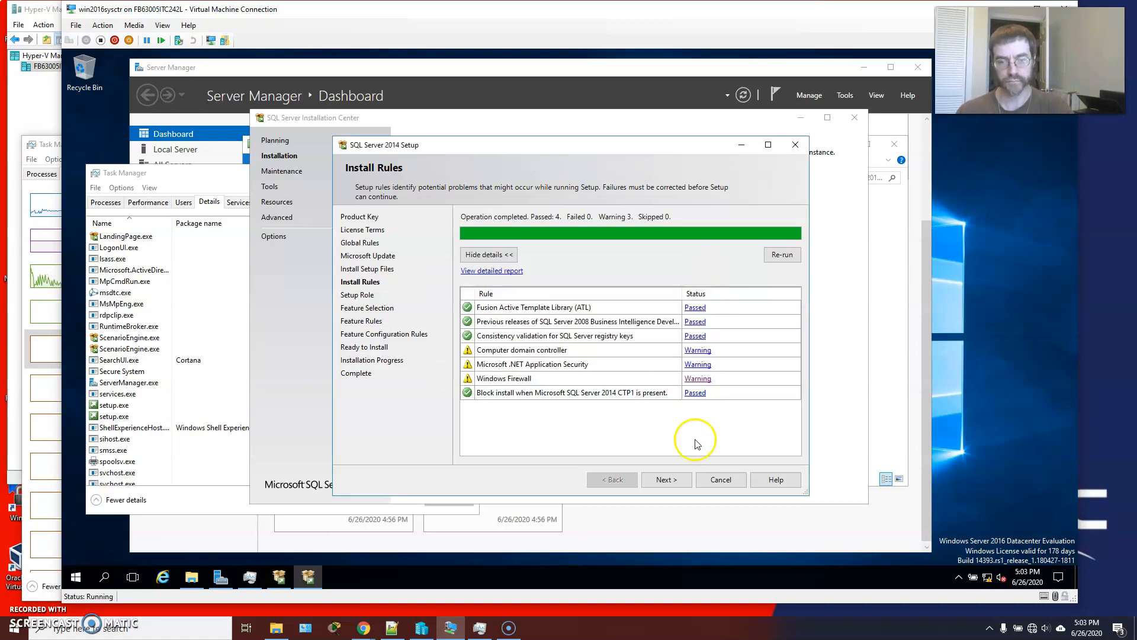
pyautogui.click(668, 480)
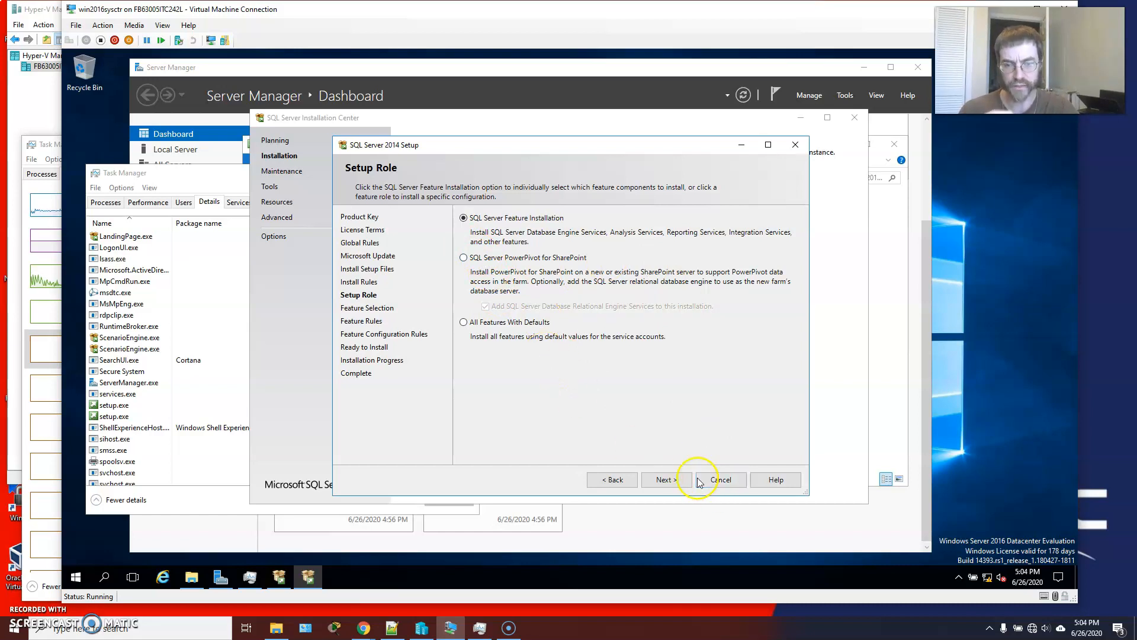
# Keep the SQL Server Feature Installation role and select Database Engine Services and Management Tools - Complete as the features to install.
pyautogui.click(677, 479)
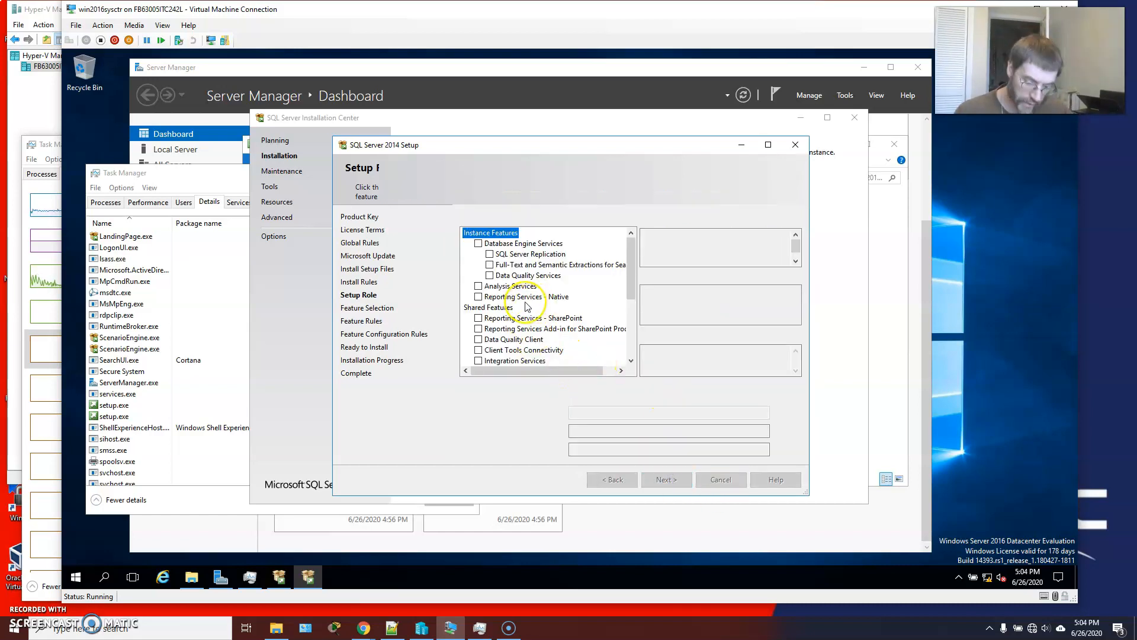
pyautogui.click(479, 244)
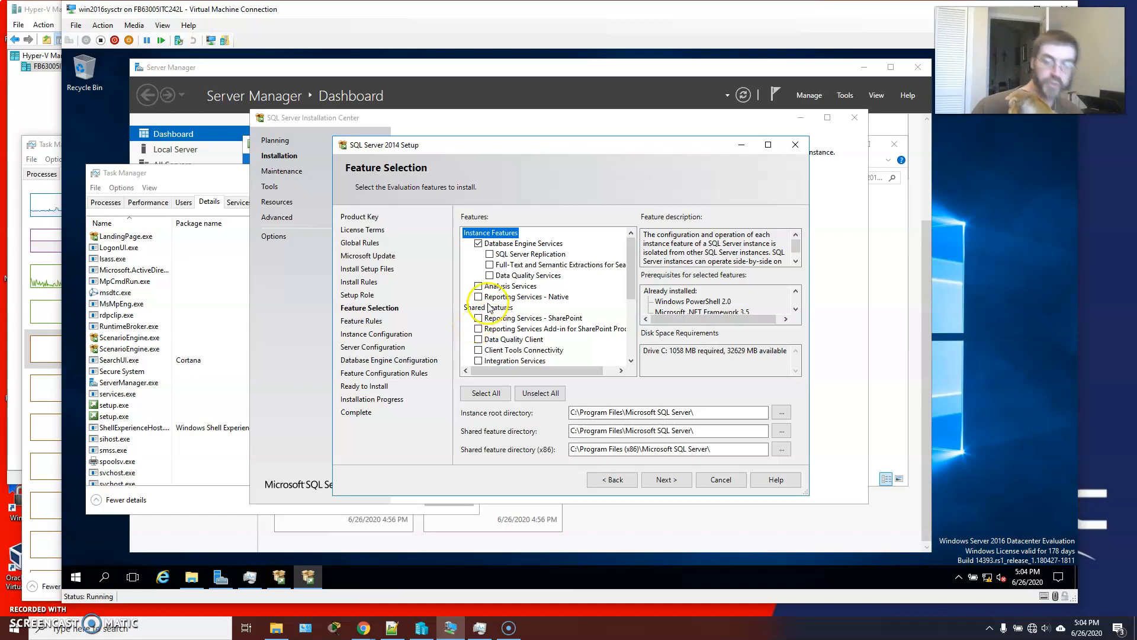
pyautogui.scroll(-1, 481, 327)
pyautogui.scroll(-2, 480, 327)
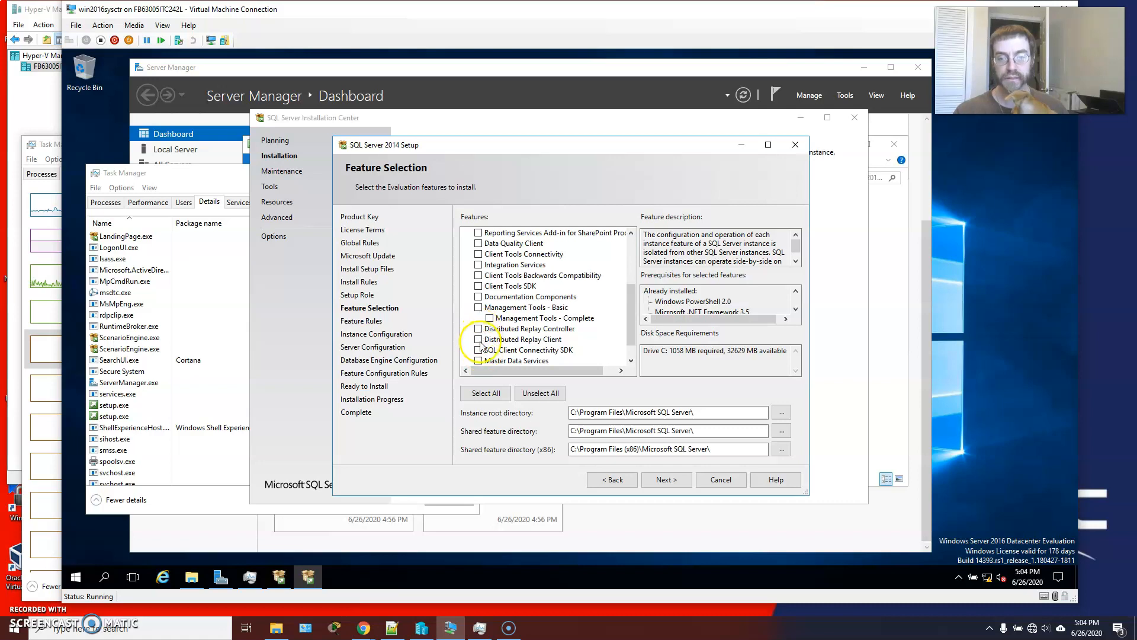
pyautogui.click(490, 319)
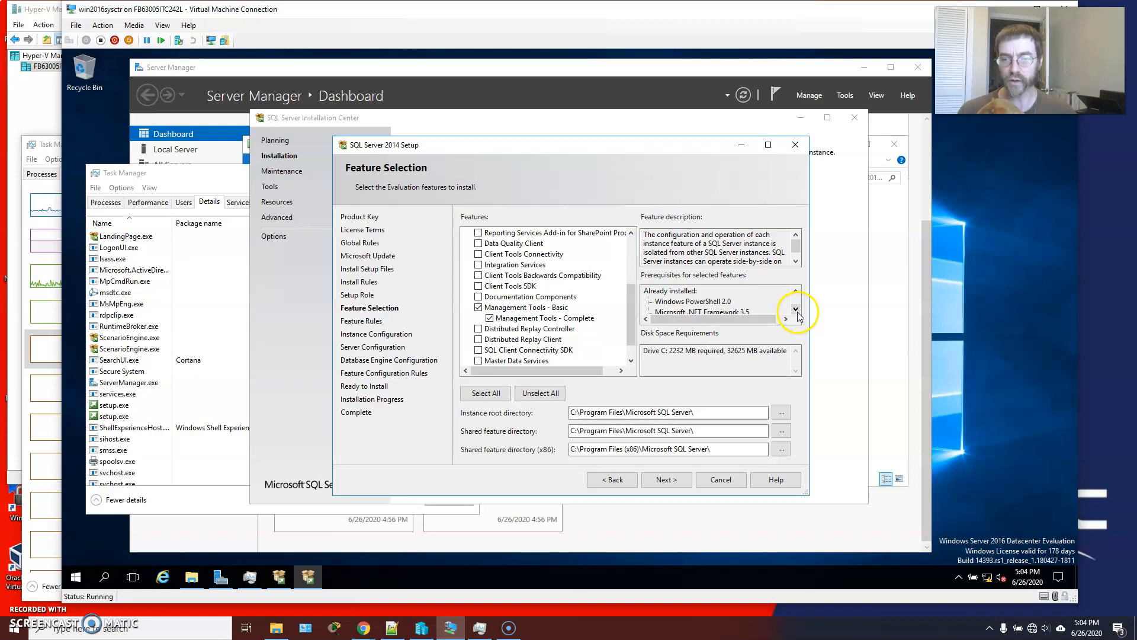
pyautogui.click(768, 145)
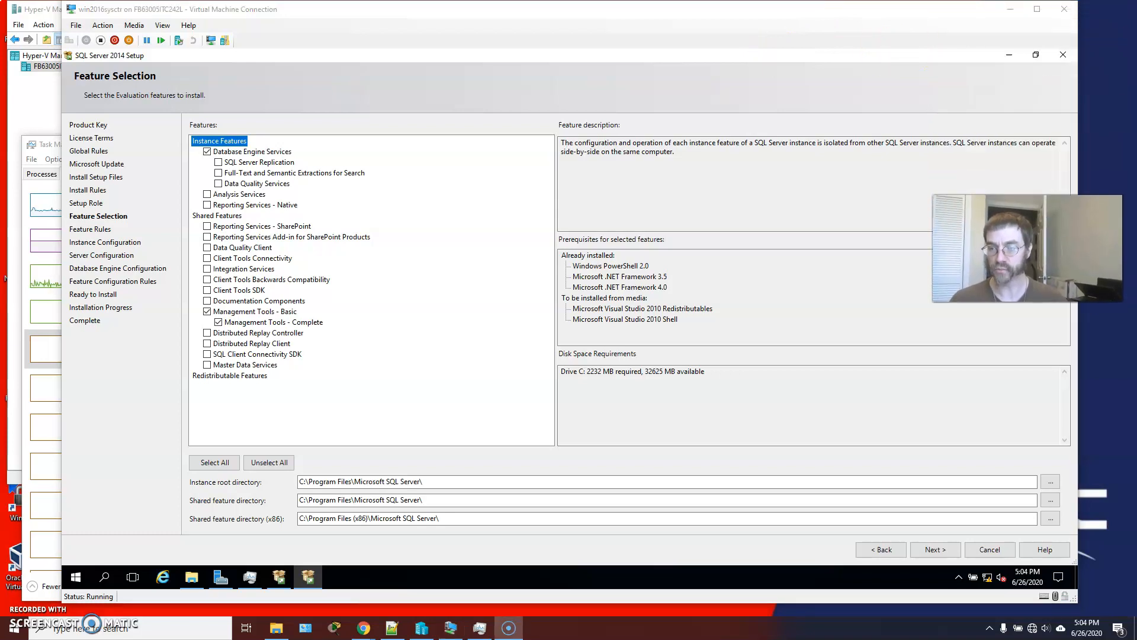
pyautogui.click(1036, 55)
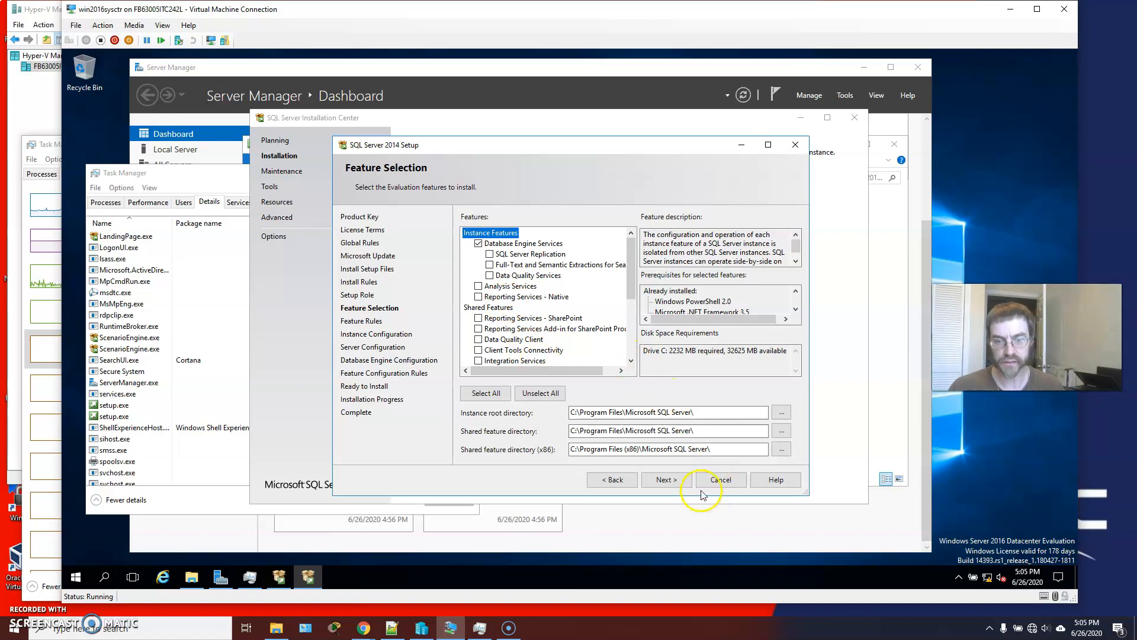
pyautogui.click(672, 482)
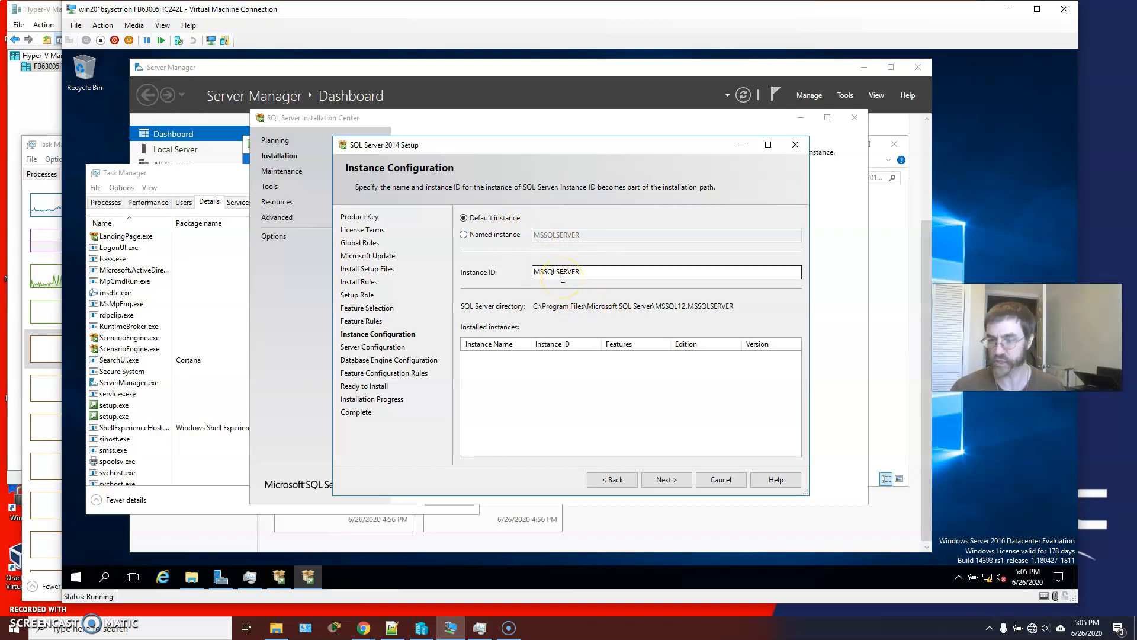
# Keep the default MSSQLSERVER instance and open the account browser for the SQL Server Database Engine service.
pyautogui.click(679, 481)
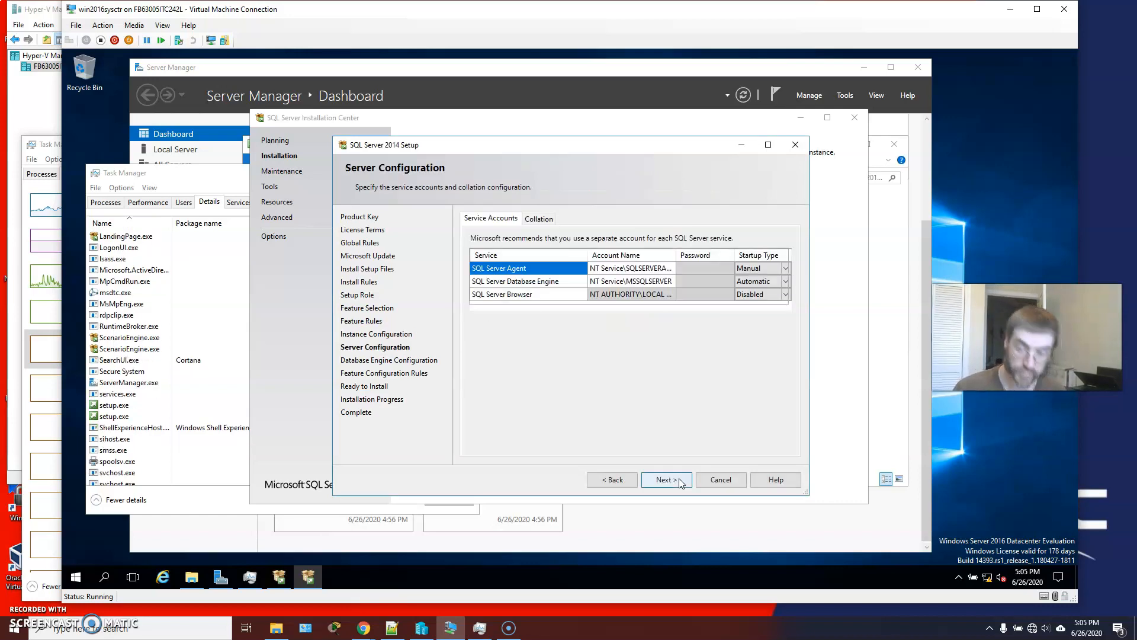
pyautogui.click(654, 357)
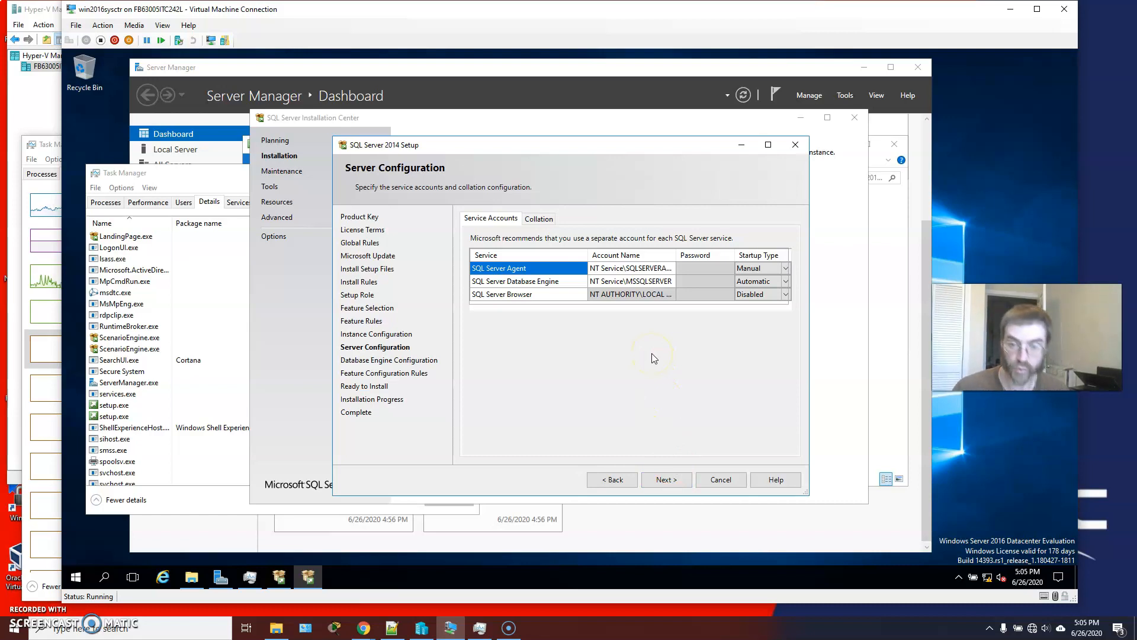
pyautogui.click(649, 269)
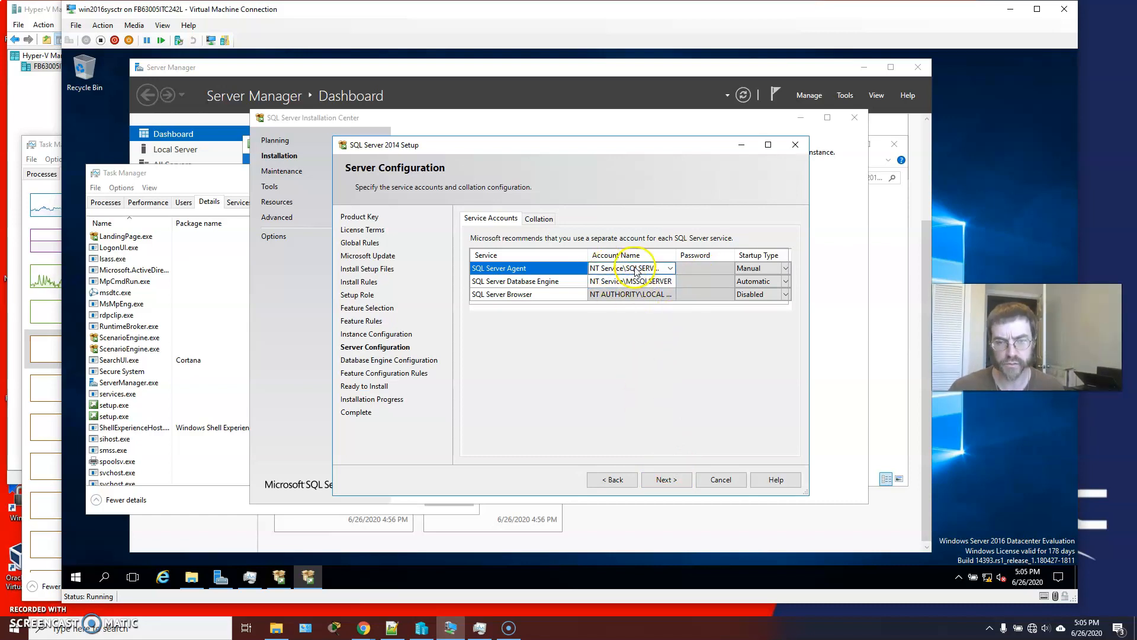
pyautogui.click(672, 283)
pyautogui.click(671, 282)
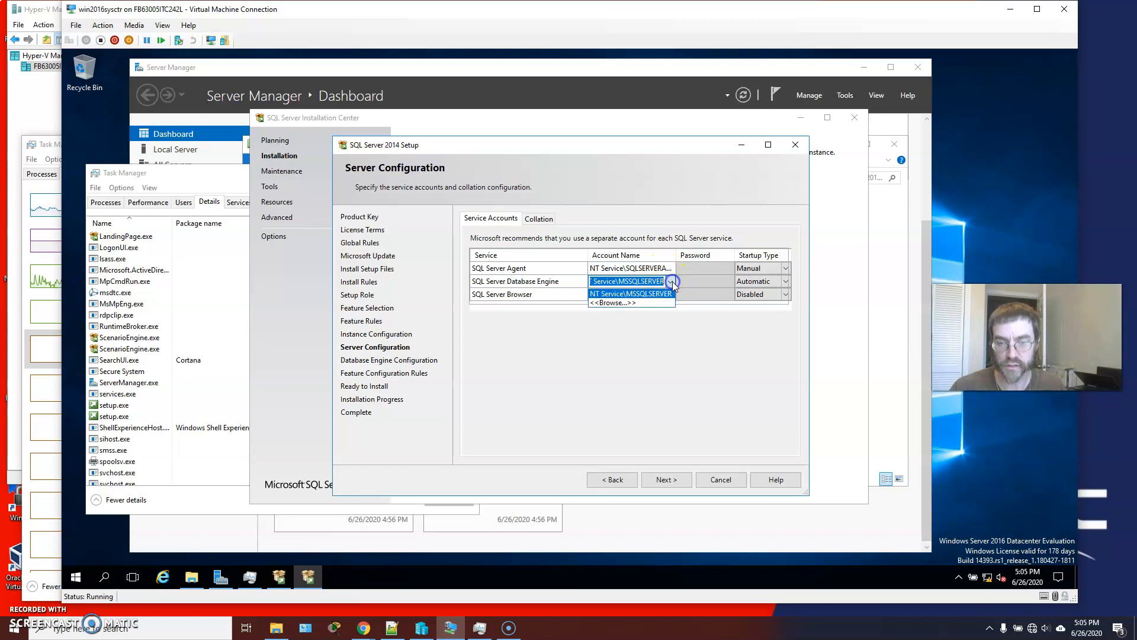
pyautogui.click(644, 303)
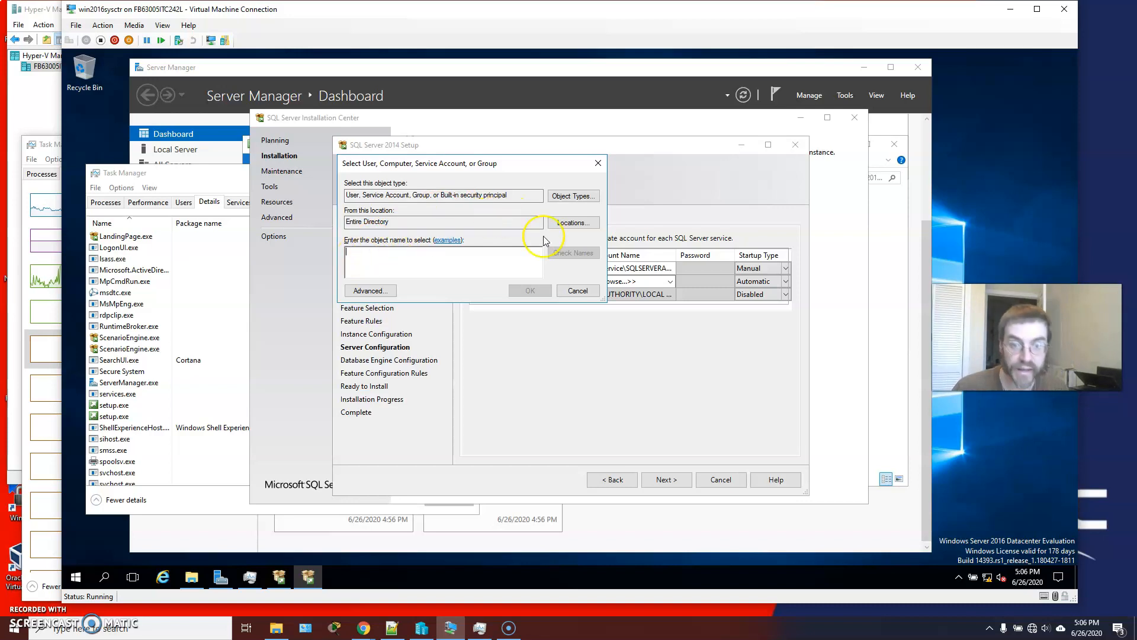
# Find the built-in SYSTEM account with an advanced directory search and assign it to the SQL Server Database Engine service.
pyautogui.click(371, 291)
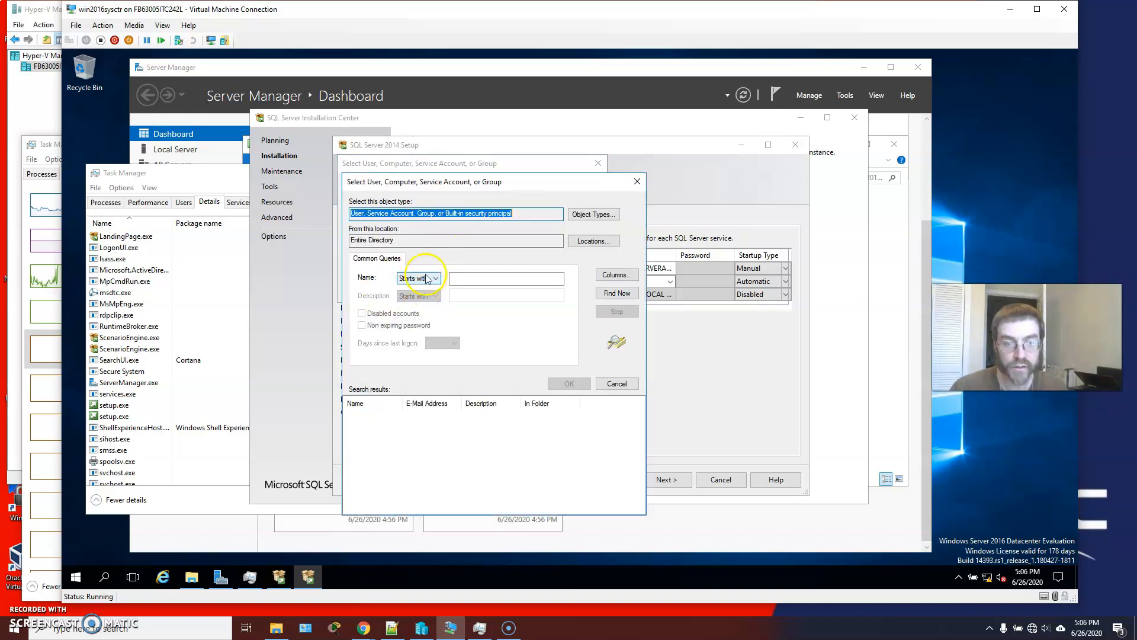
pyautogui.click(616, 293)
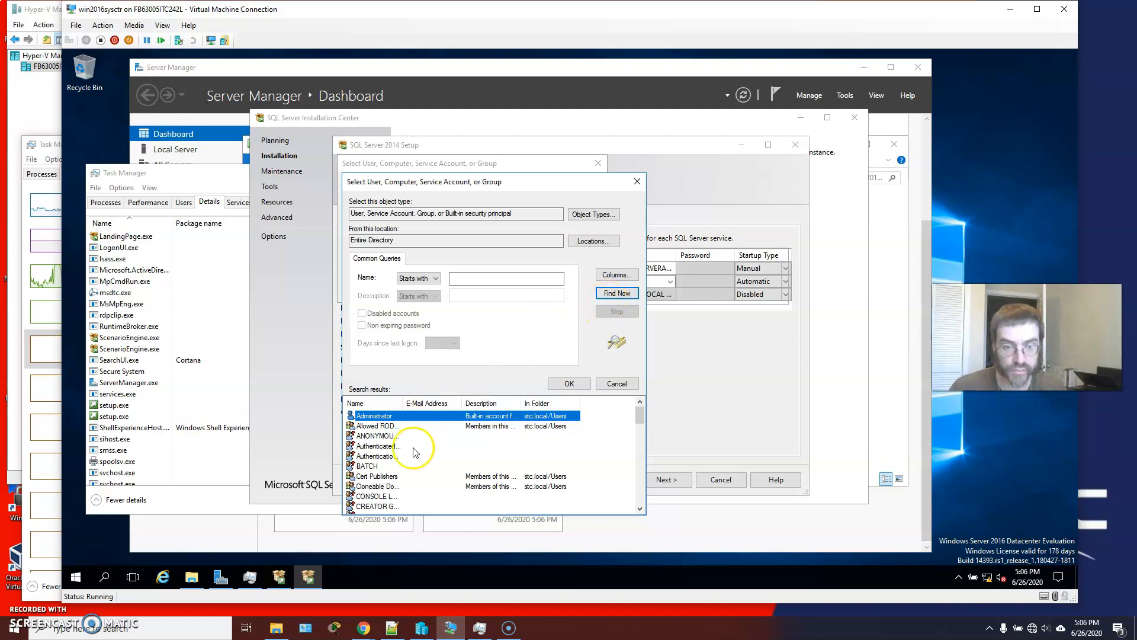
pyautogui.scroll(-3, 401, 466)
pyautogui.scroll(-10, 400, 465)
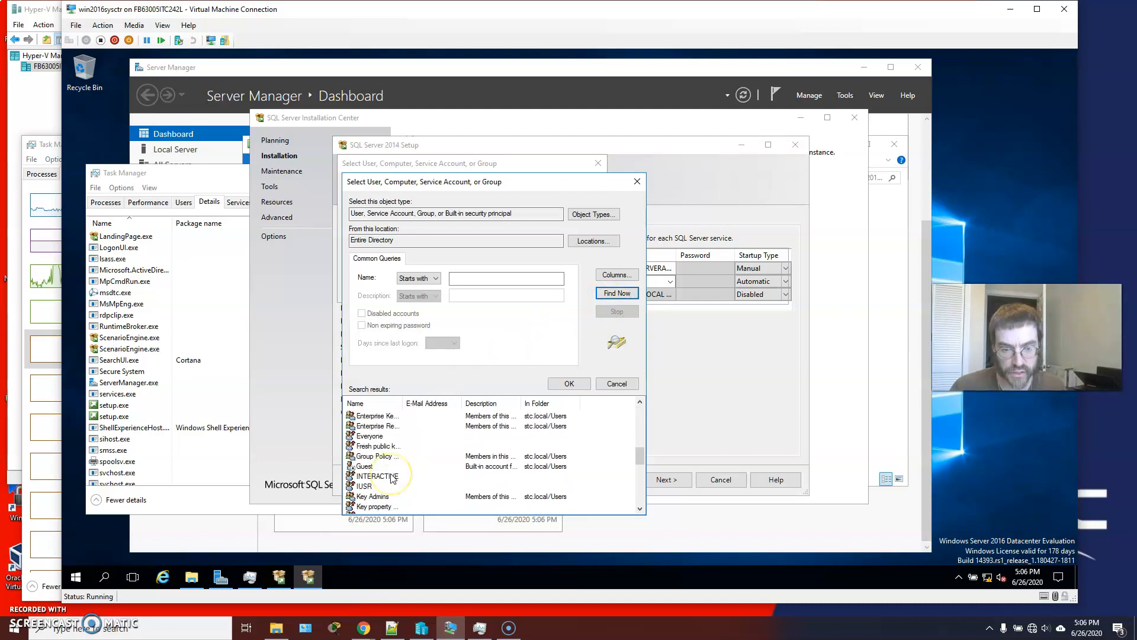
pyautogui.scroll(-1, 392, 477)
pyautogui.click(372, 506)
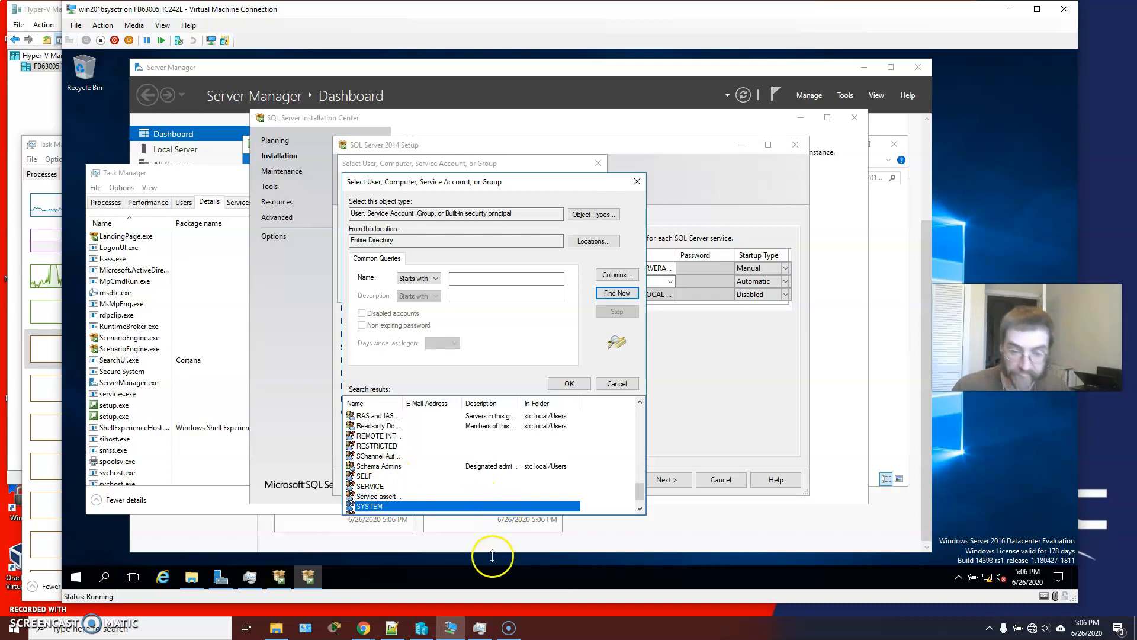
pyautogui.click(569, 384)
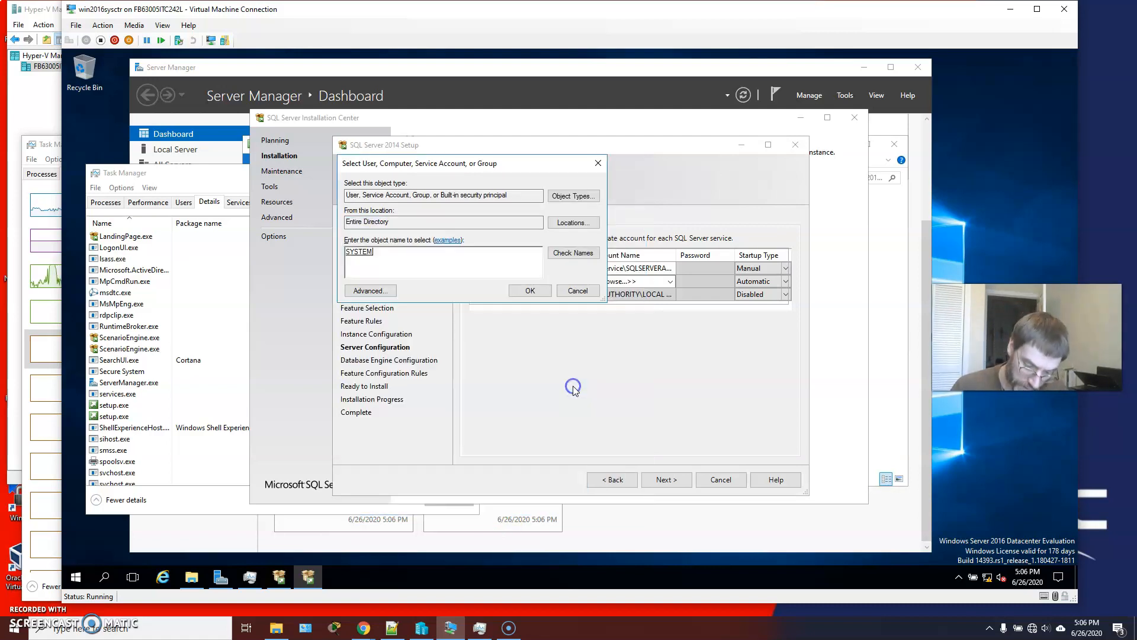
pyautogui.click(521, 287)
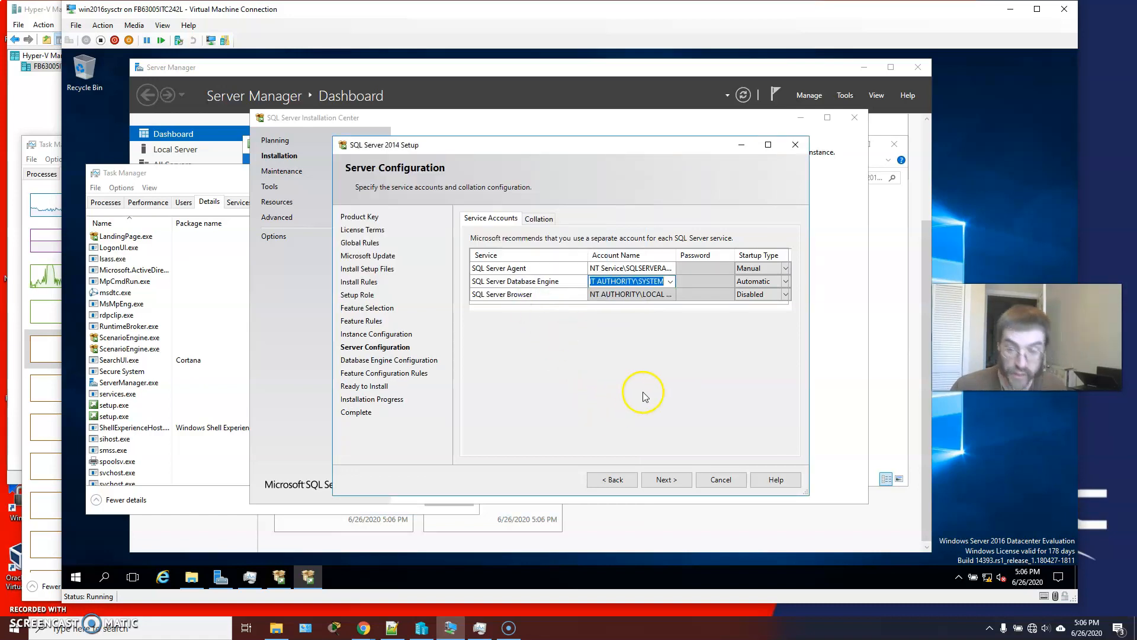
# Add the current user as a SQL Server administrator under Windows authentication mode and start the installation.
pyautogui.click(663, 481)
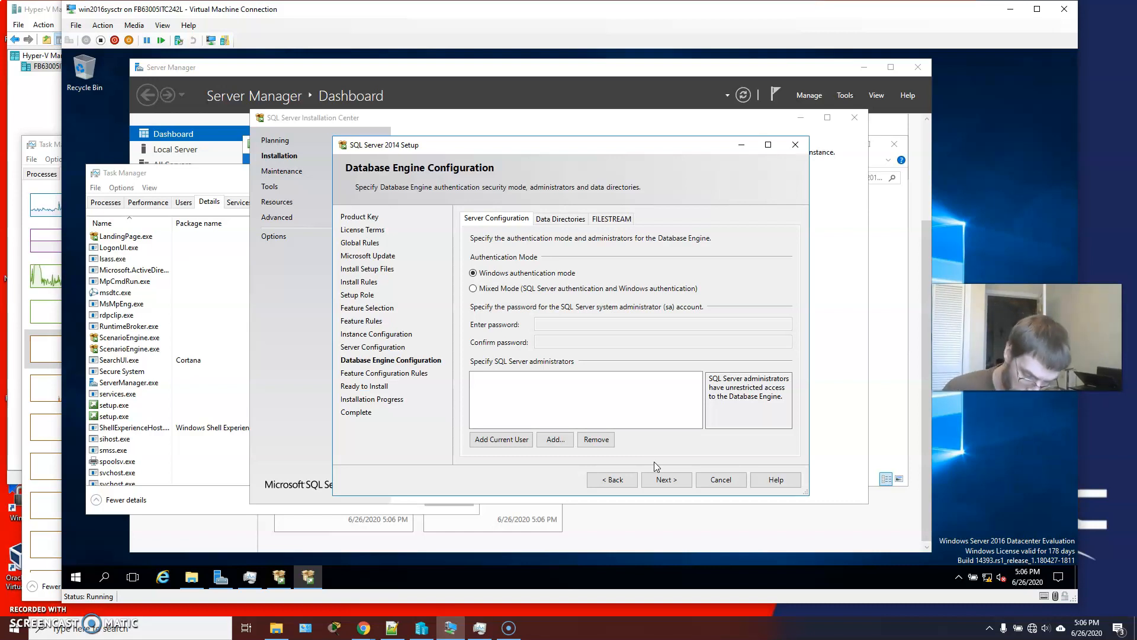
pyautogui.click(511, 443)
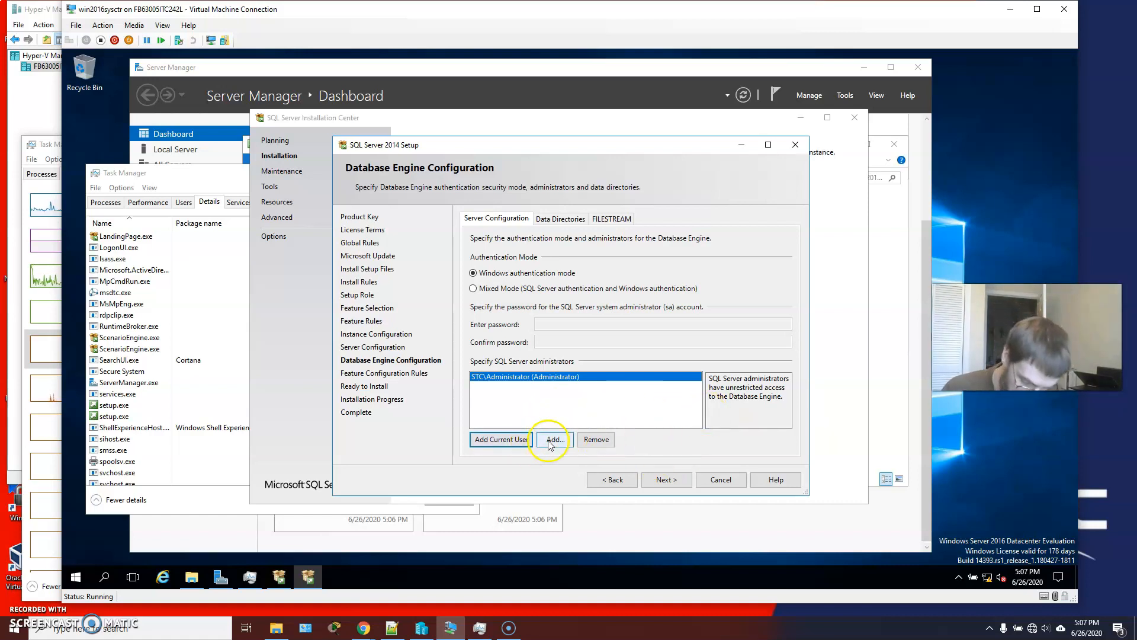
pyautogui.click(674, 483)
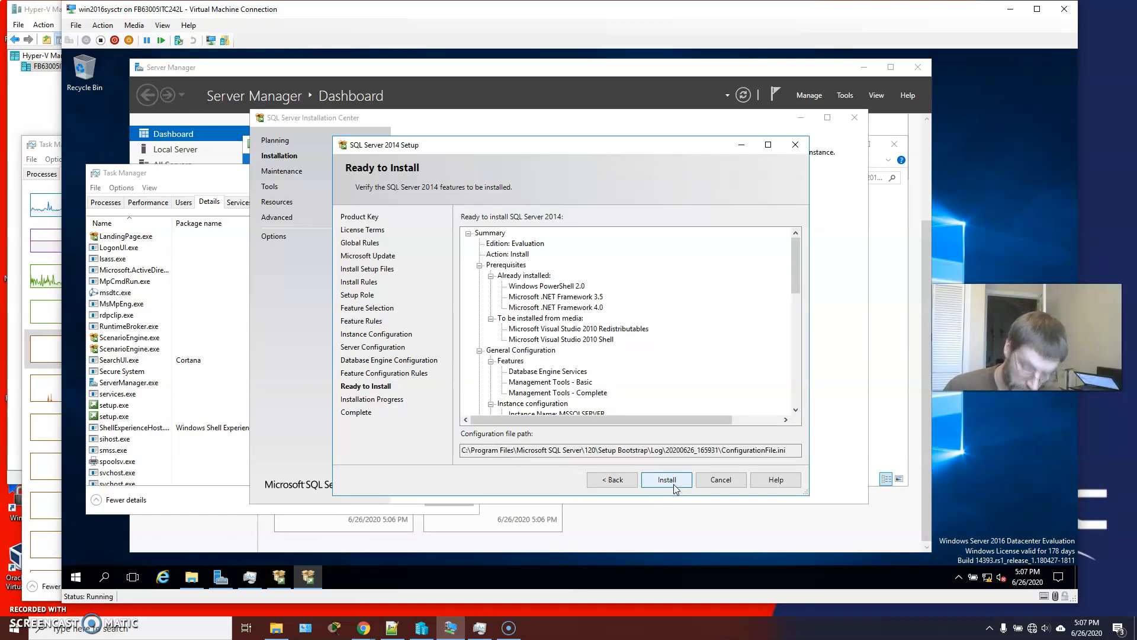
pyautogui.click(670, 480)
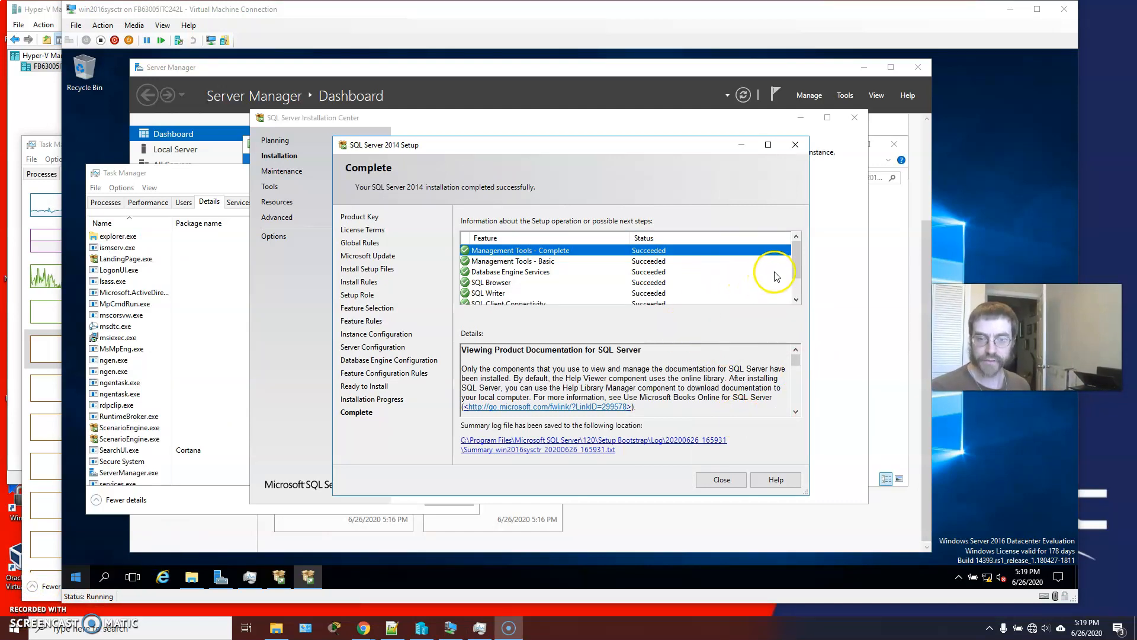
# Review the installation status of all listed features and close the completed setup wizard.
pyautogui.click(794, 267)
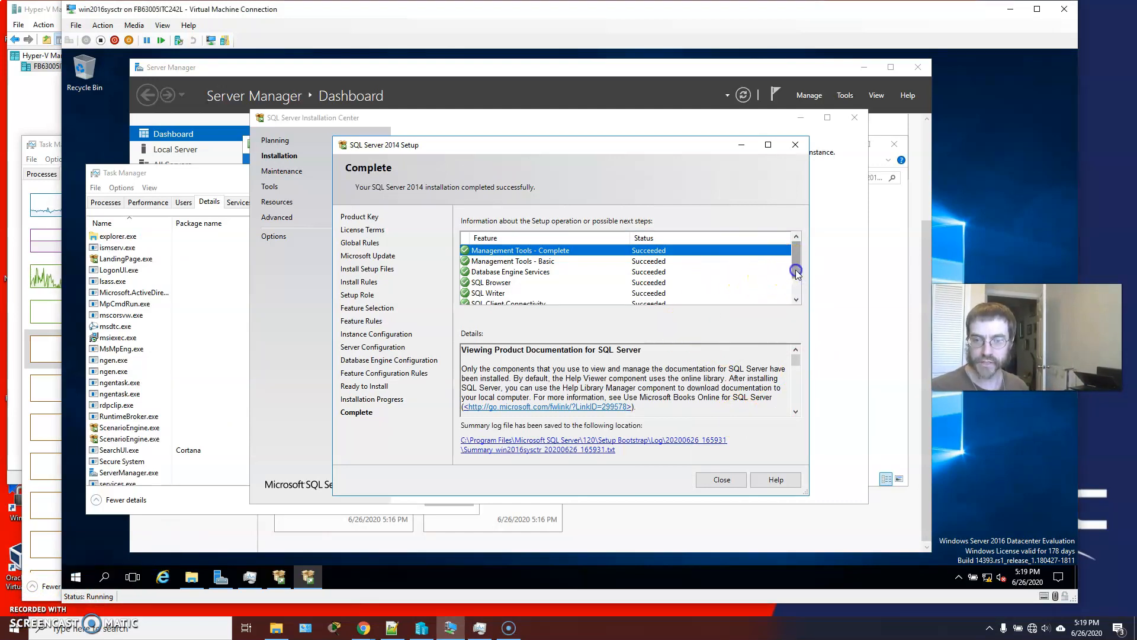
pyautogui.moveTo(795, 270); pyautogui.dragTo(797, 309)
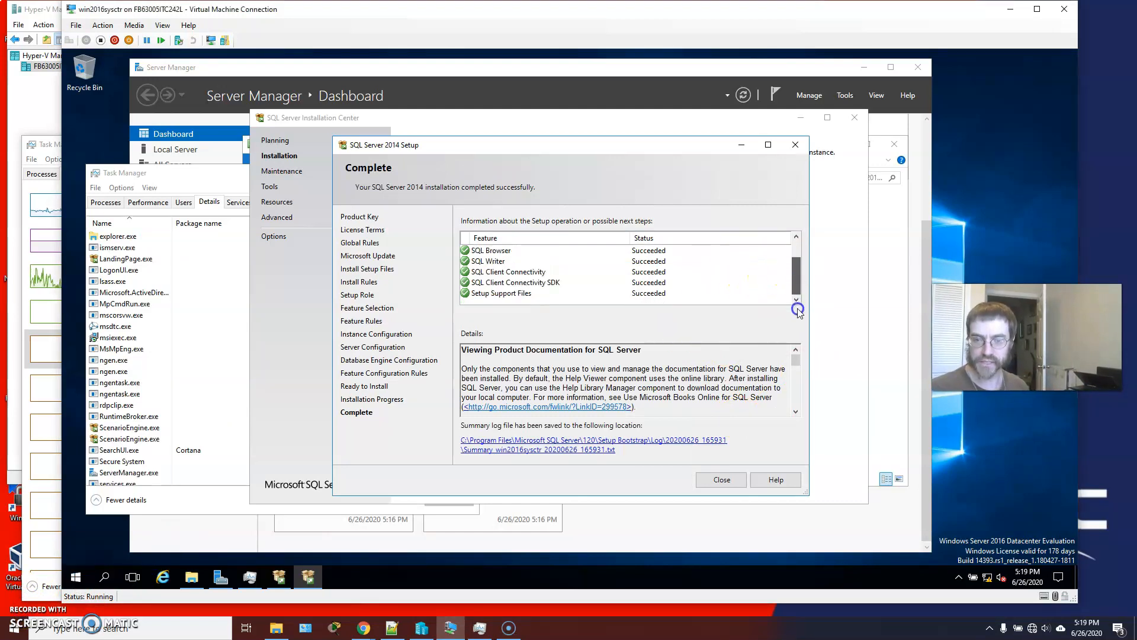
pyautogui.click(723, 479)
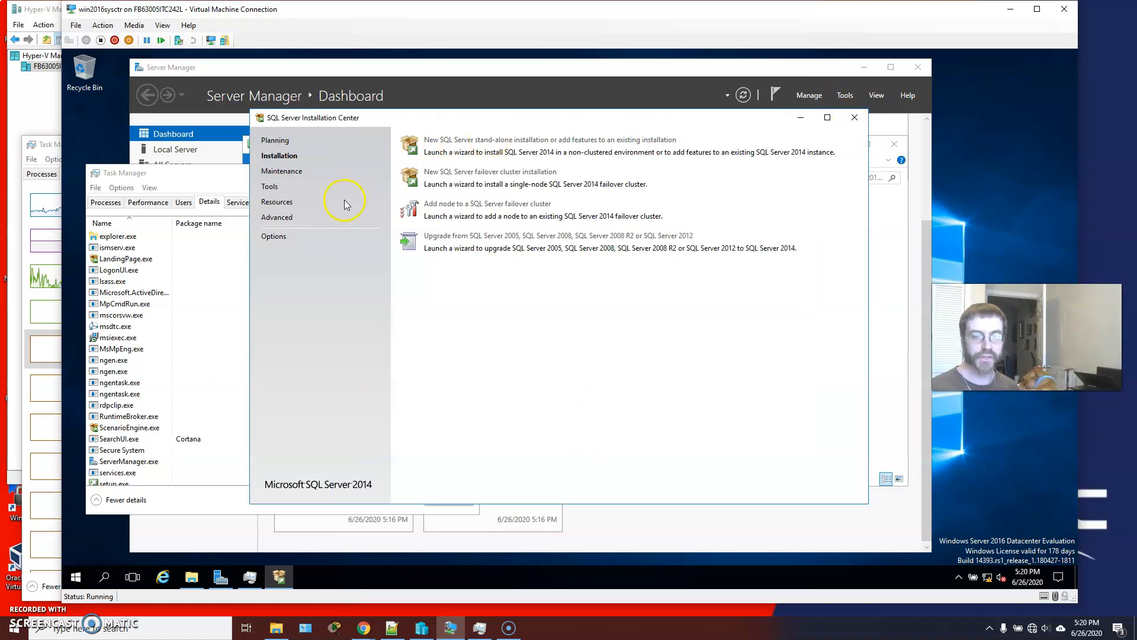
# Examine the Maintenance, Tools, Advanced and Resources pages of the SQL Server Installation Center and close it.
pyautogui.click(275, 172)
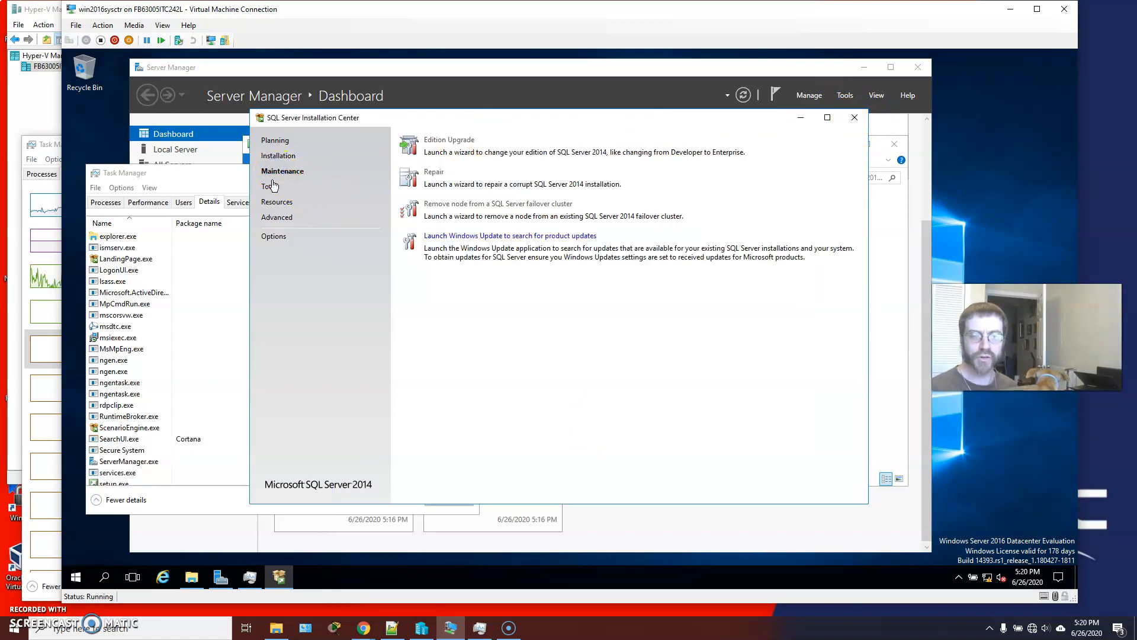
pyautogui.click(271, 187)
pyautogui.click(273, 204)
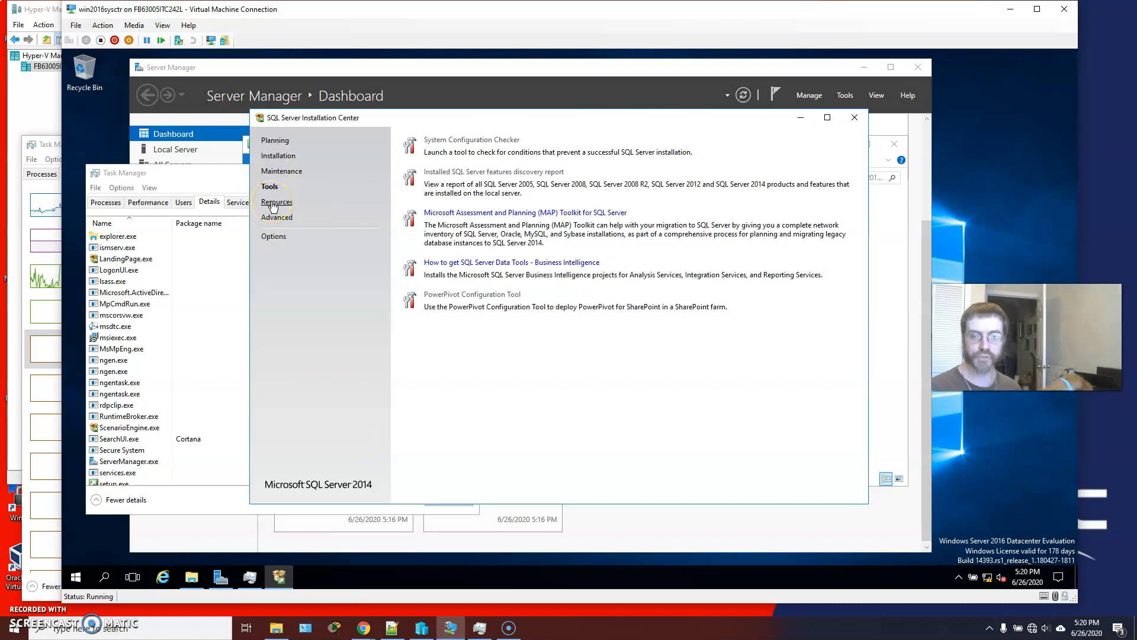
pyautogui.click(276, 217)
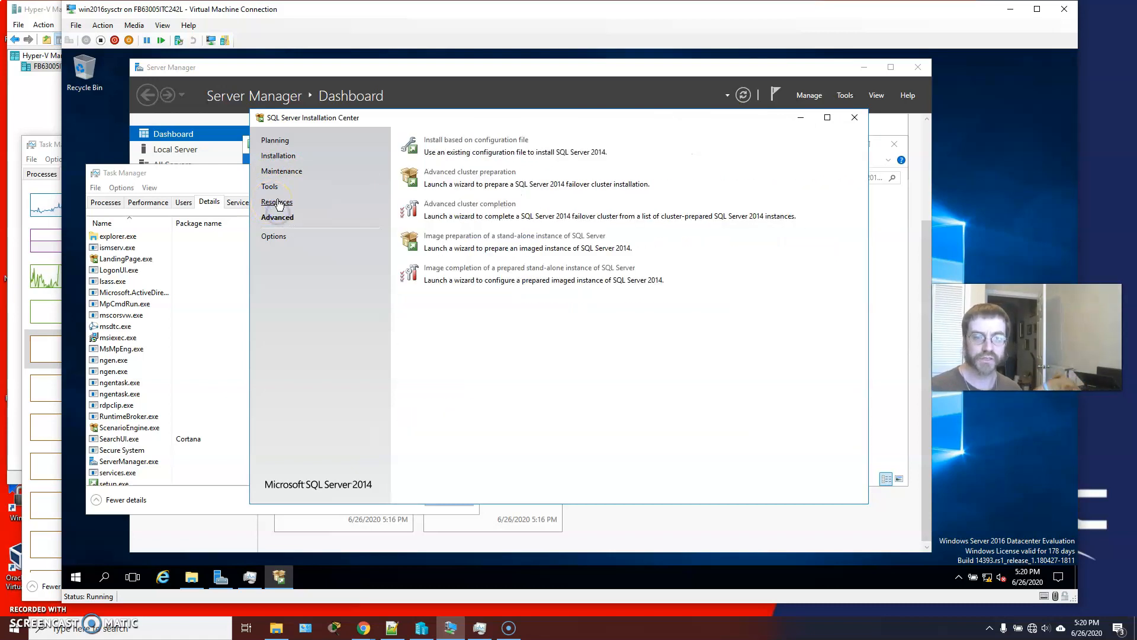
pyautogui.click(277, 203)
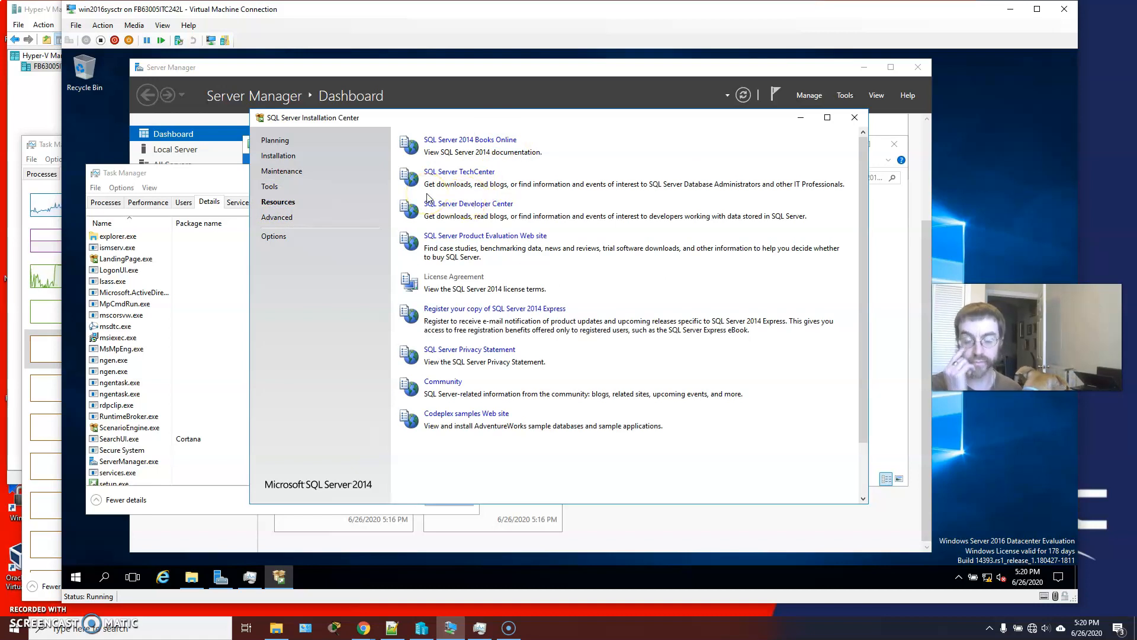
pyautogui.click(277, 217)
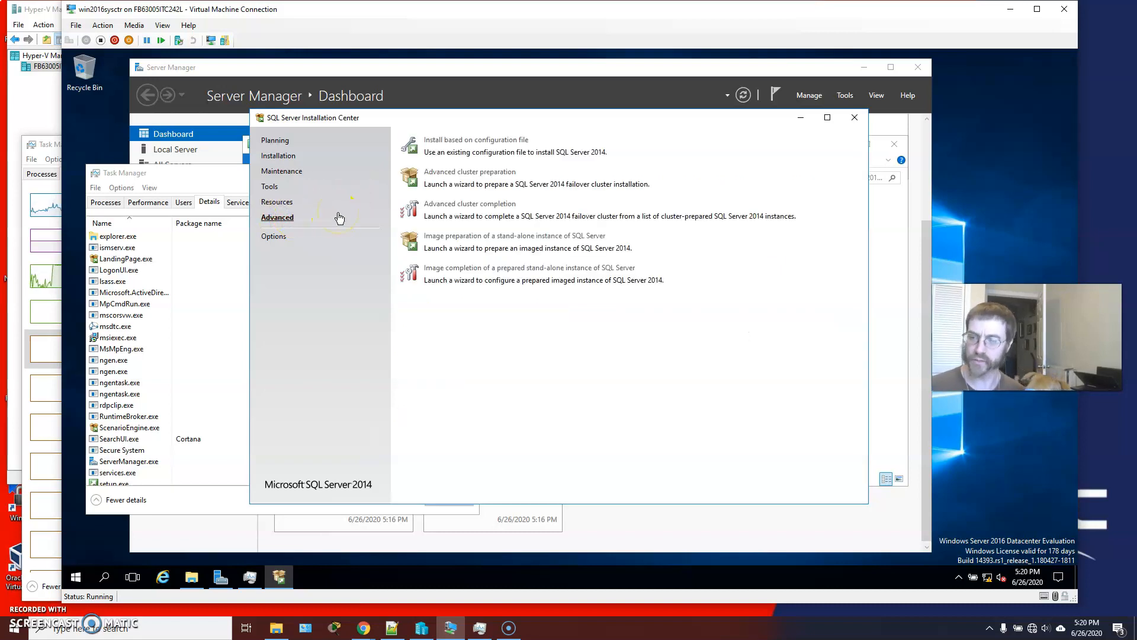
pyautogui.click(286, 203)
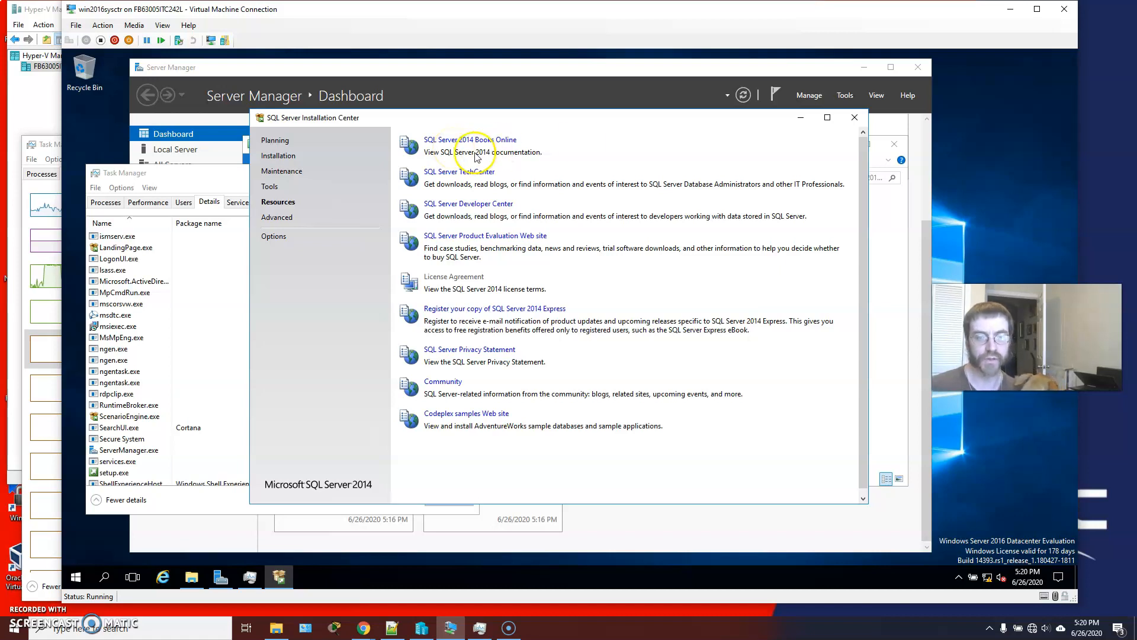
pyautogui.click(854, 117)
pyautogui.click(589, 214)
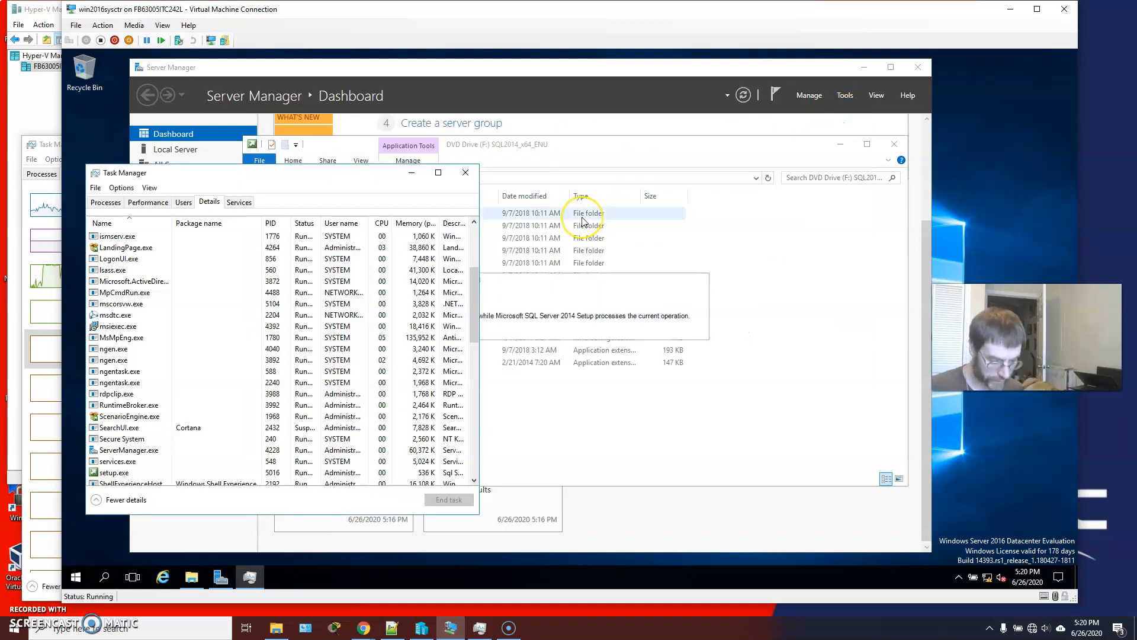